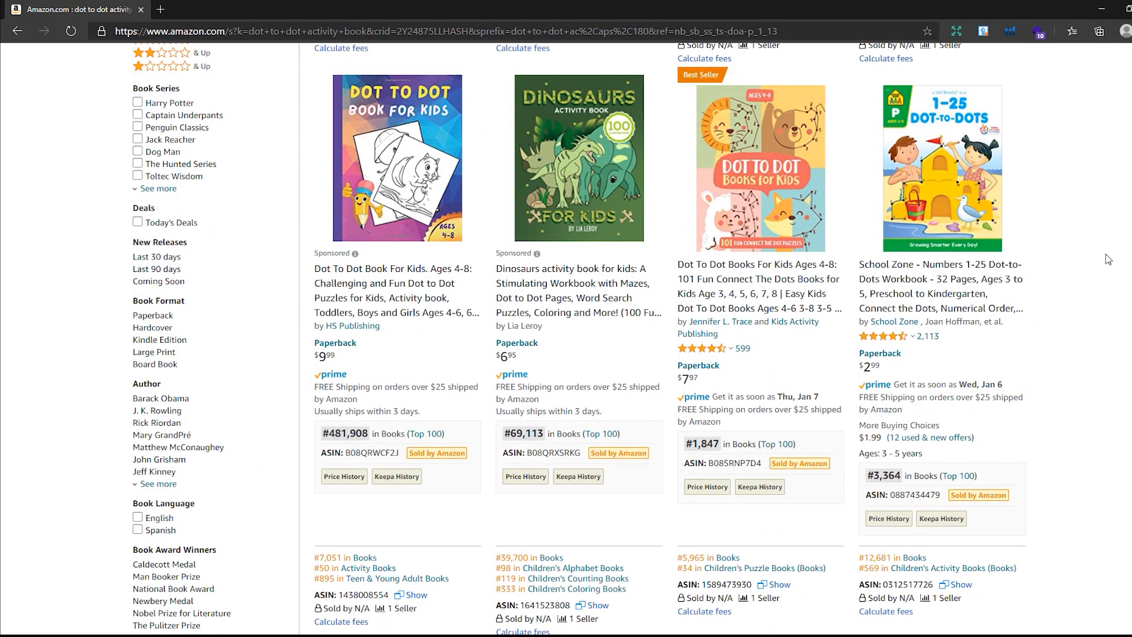
- Inspect the product details of the Dot To Dot Books For Kids Ages 4-8 listing and open its product page
left_click_drag(686, 442, 724, 444)
left_click_drag(703, 378, 679, 379)
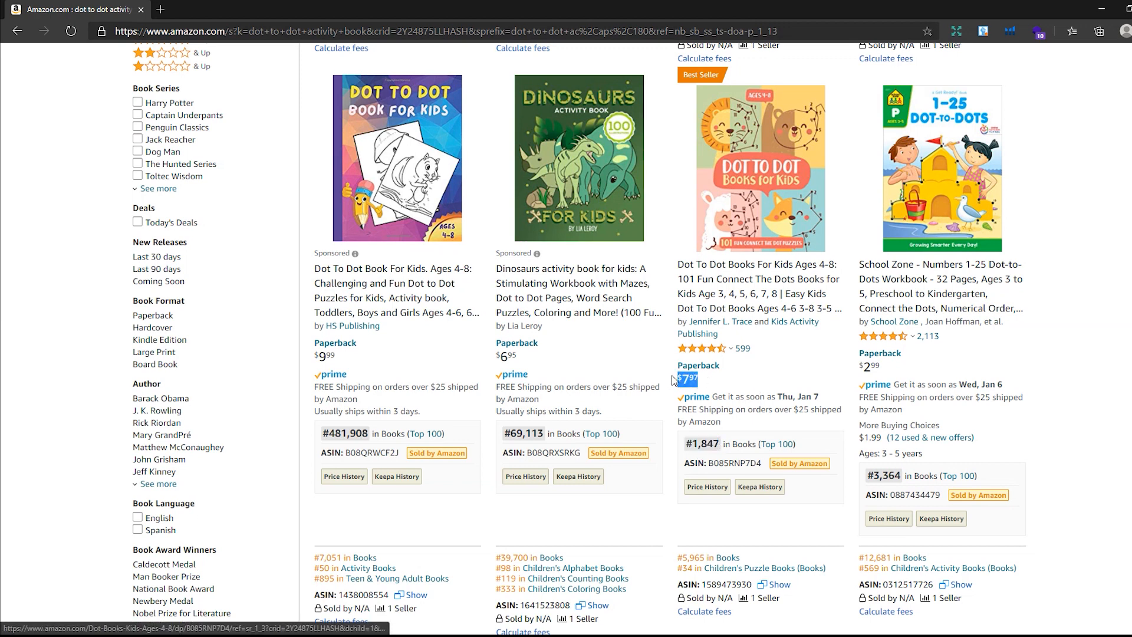
left_click(1103, 355)
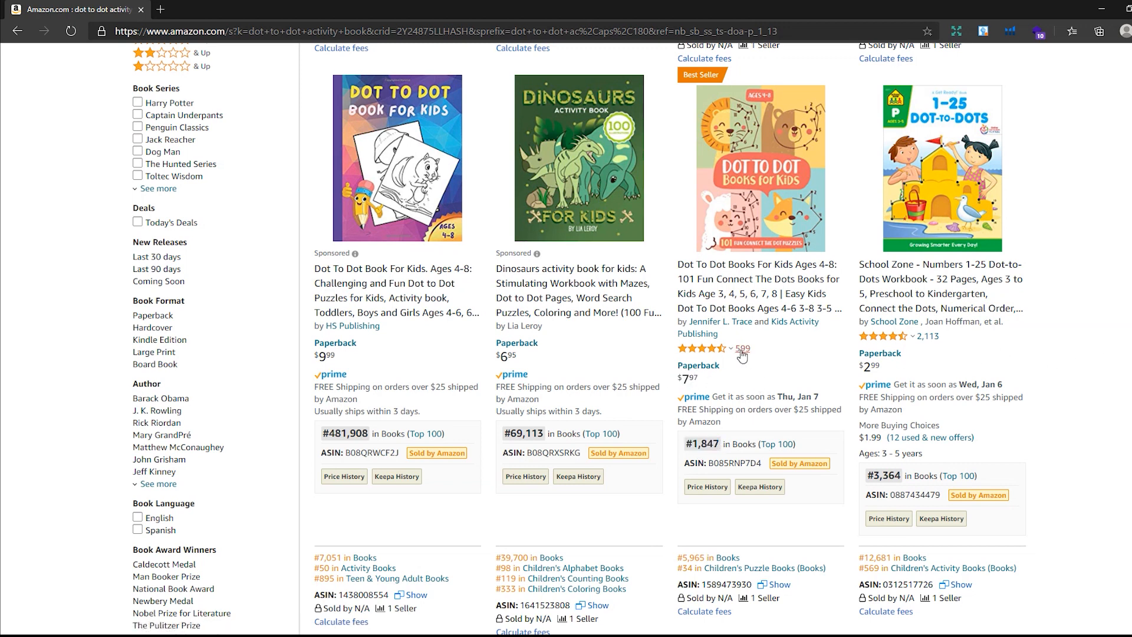
left_click_drag(722, 443, 686, 445)
left_click(1113, 326)
mouse_move(820, 227)
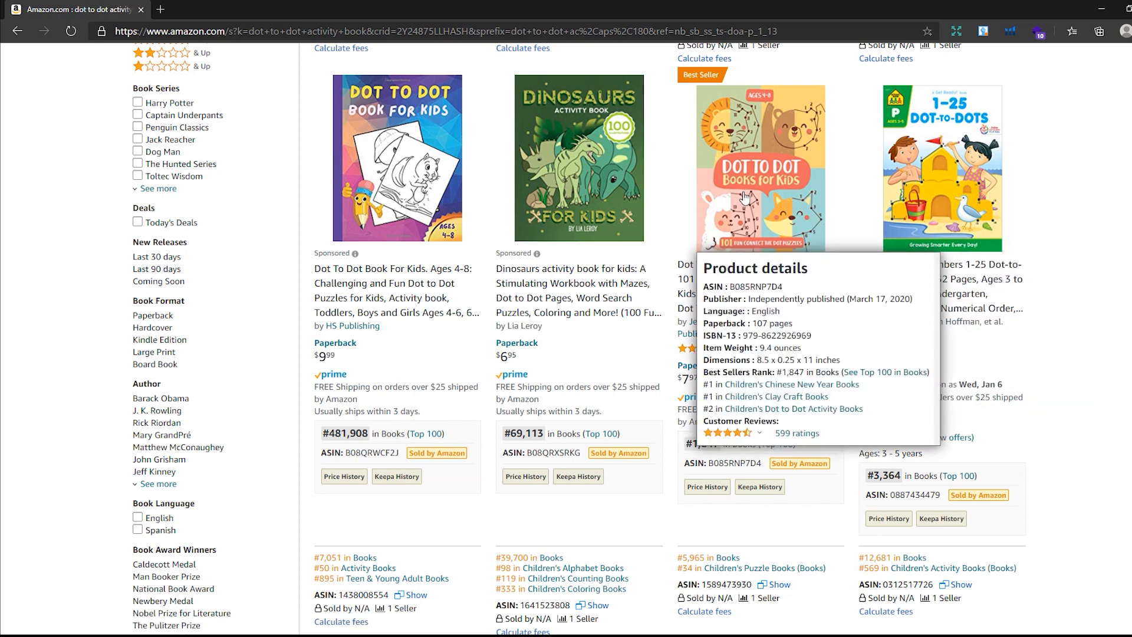
left_click(745, 197)
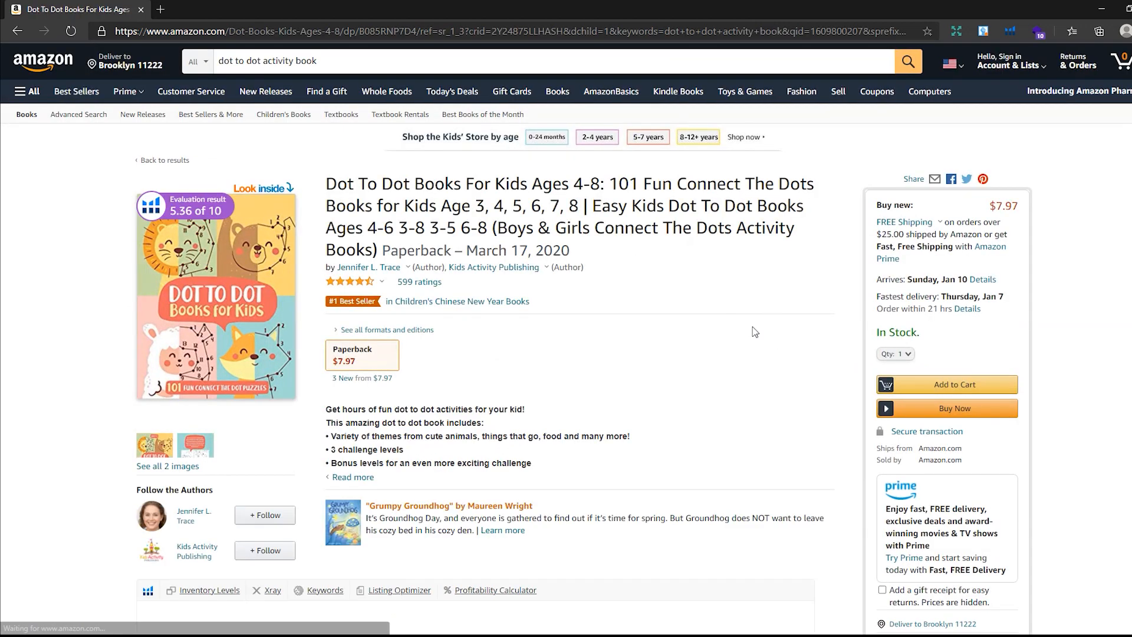
- Review the Xray product research figures for this book, including its monthly sales and price
scroll(778, 390, "down", 6)
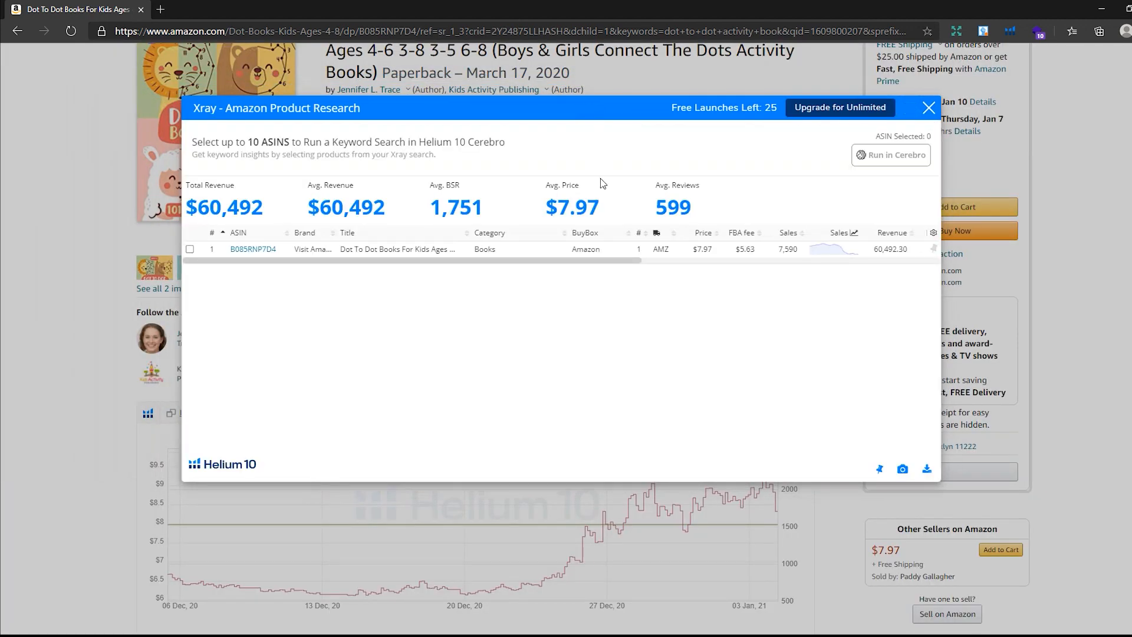
left_click_drag(801, 251, 779, 252)
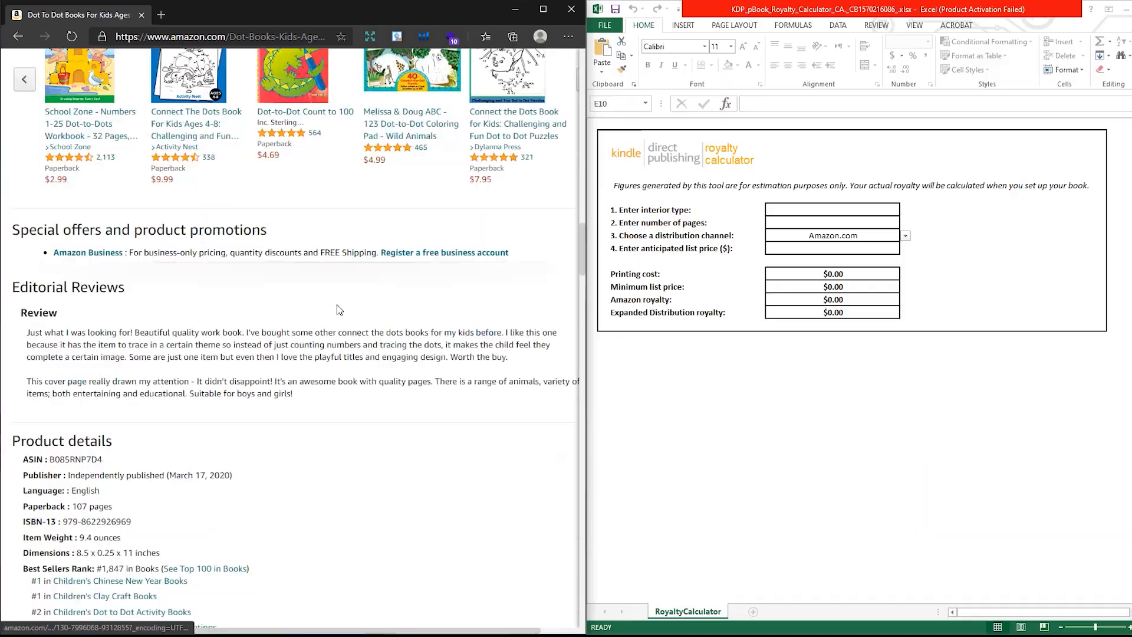
scroll(330, 303, "down", 5)
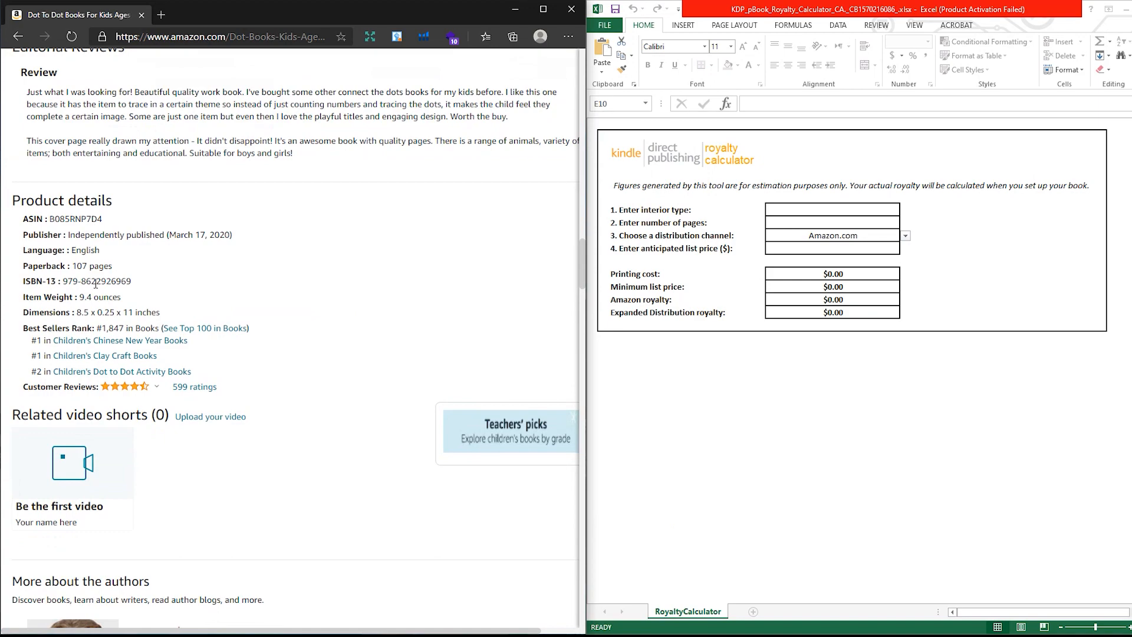
- Set the interior type to Black Ink and the number of pages to 107 in the KDP royalty calculator
scroll(96, 284, "up", 10)
left_click(832, 210)
left_click(905, 210)
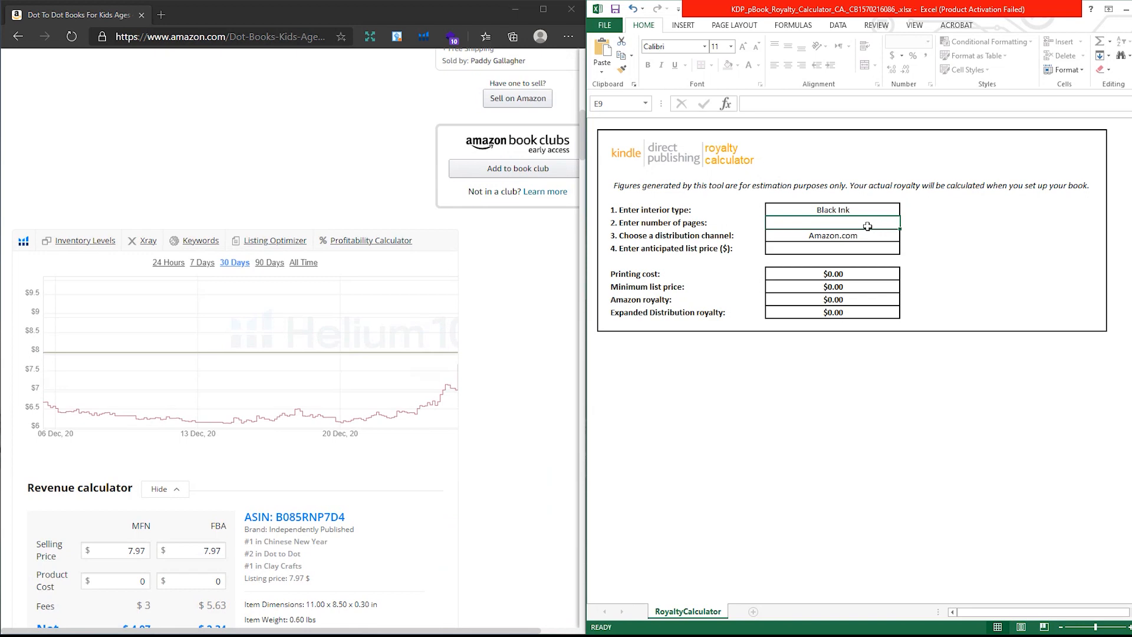
type("107")
key("ctrl+Return")
key("Down")
scroll(200, 362, "up", 10)
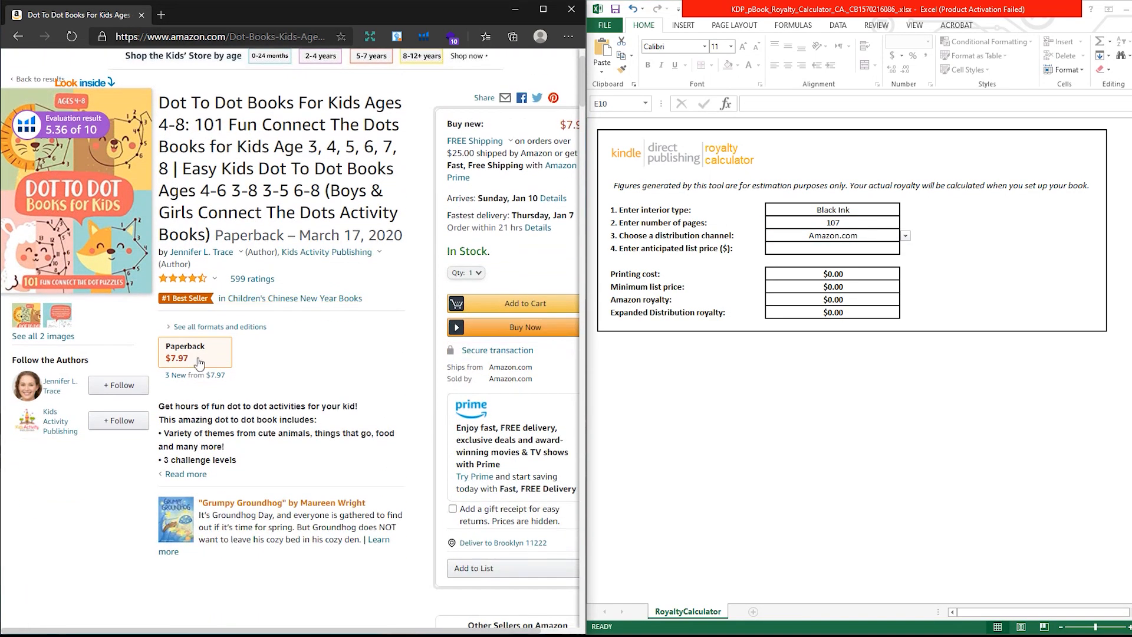
- Enter 7.99 as the anticipated list price in the royalty calculator
left_click(873, 249)
type("7.99")
key("Return")
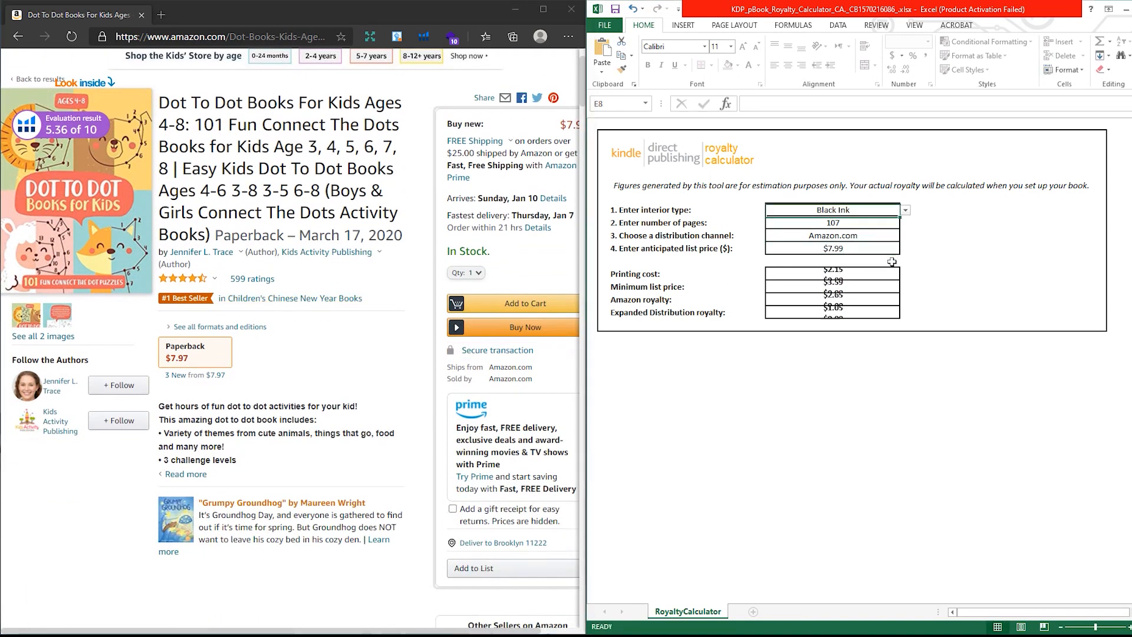
scroll(779, 331, "down", 5)
scroll(780, 331, "up", 5)
scroll(802, 346, "down", 4)
scroll(802, 346, "up", 4)
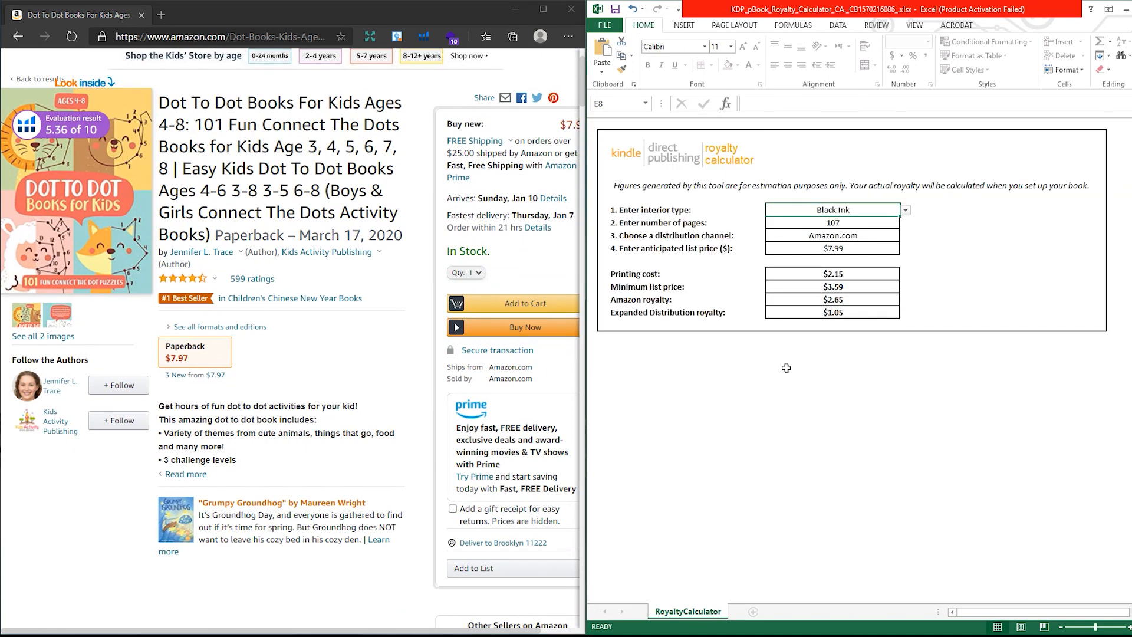
- Reopen the Xray results for the book and select its monthly sales figure
left_click(418, 375)
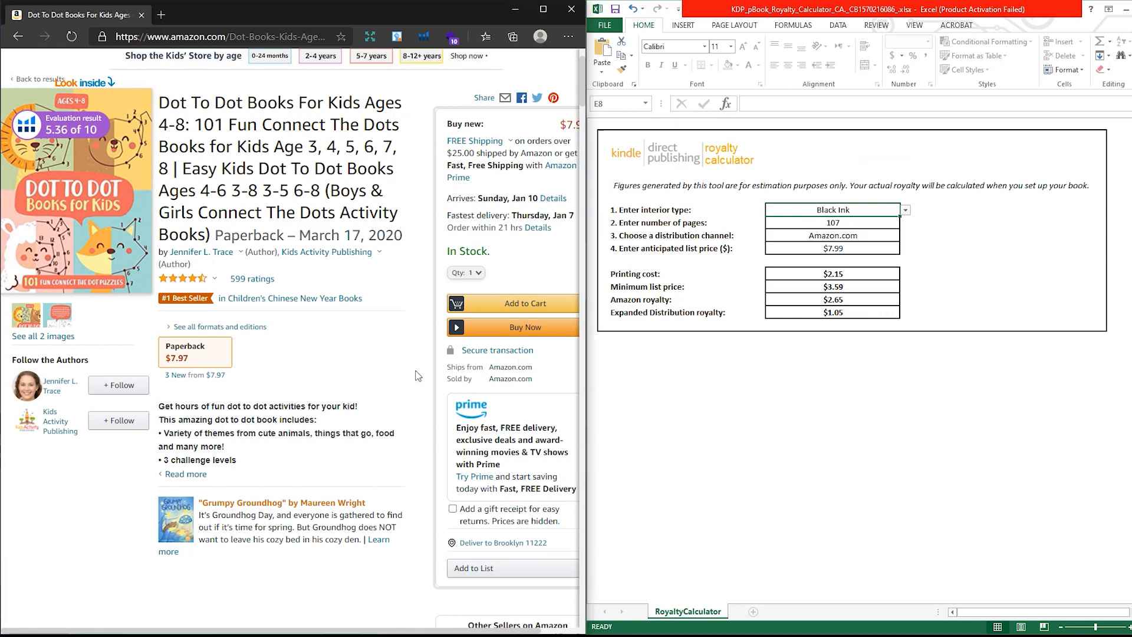
scroll(417, 376, "down", 10)
left_click(148, 247)
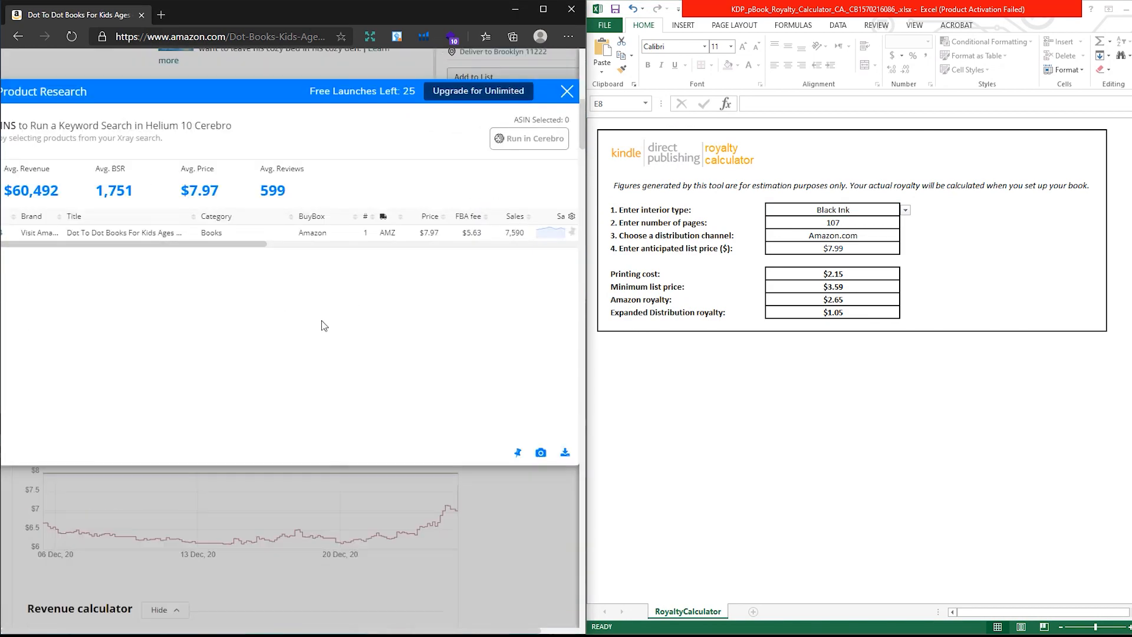
scroll(322, 322, "up", 5)
double_click(514, 232)
left_click(676, 387)
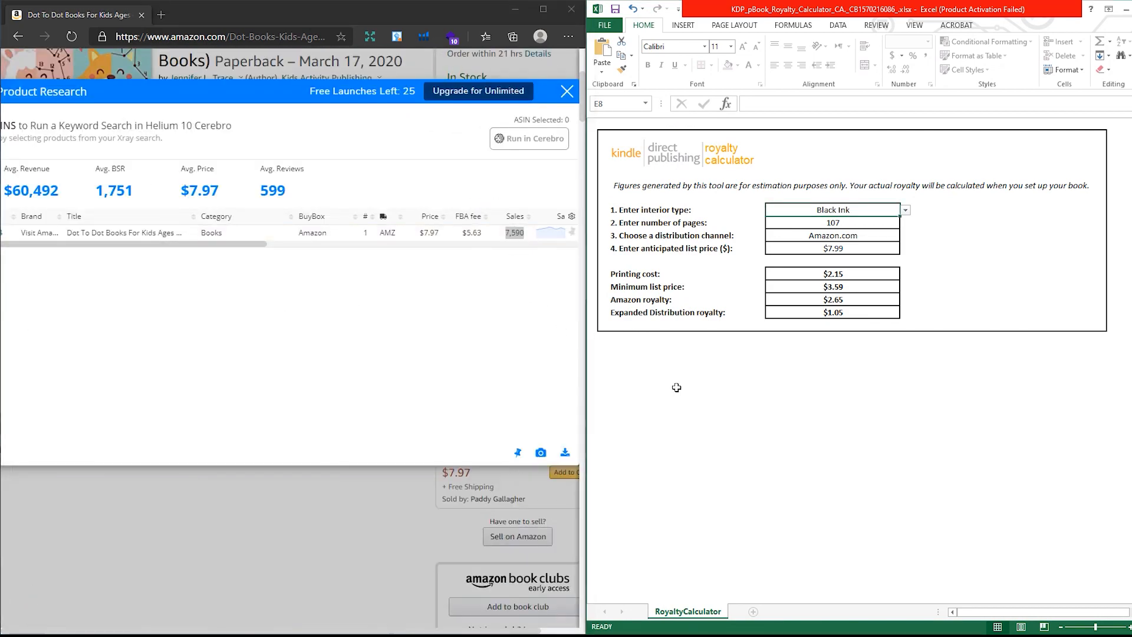
- Open Calculator and multiply the 7590 monthly sales by the 2.65 royalty
key("XF86Calculator")
left_click_drag(916, 190, 585, 275)
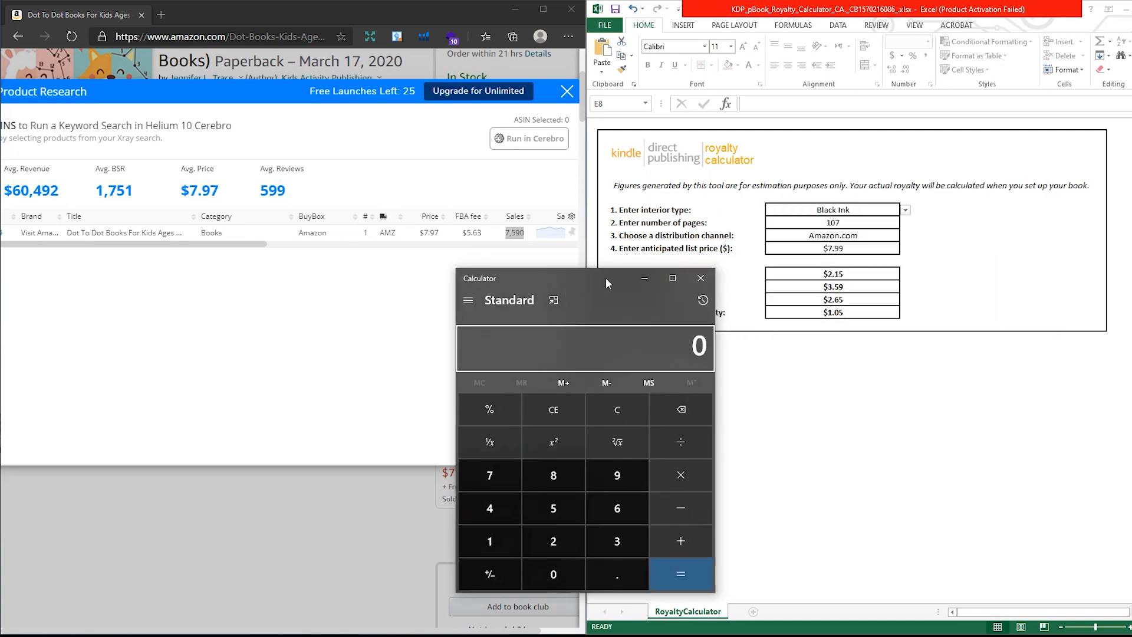
type("7590")
key("asterisk")
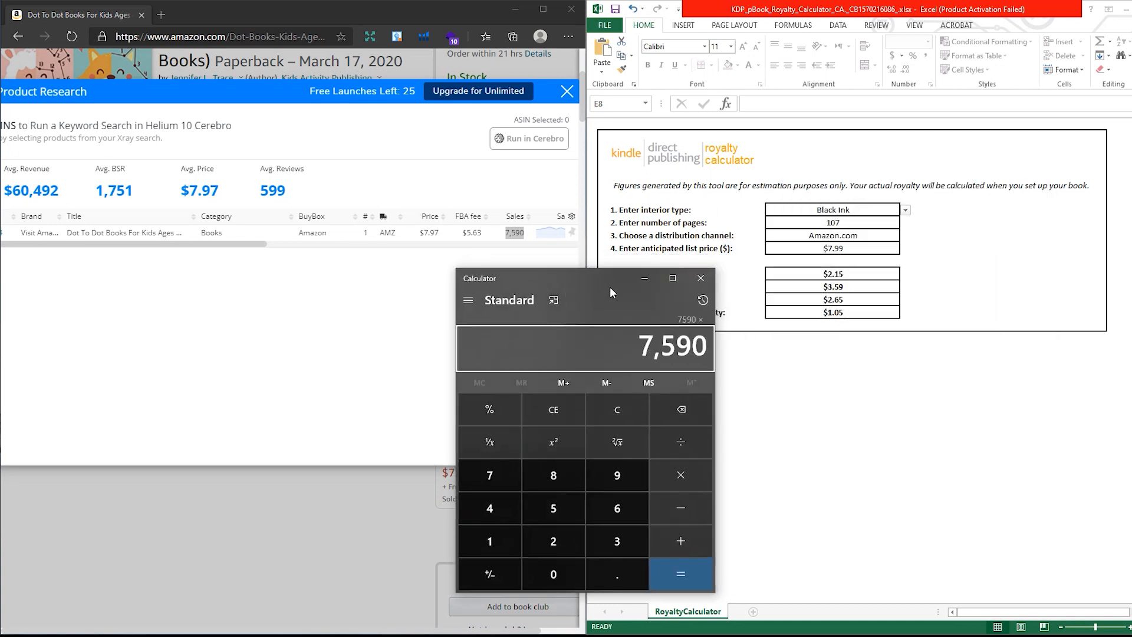
type("2.65")
key("Return")
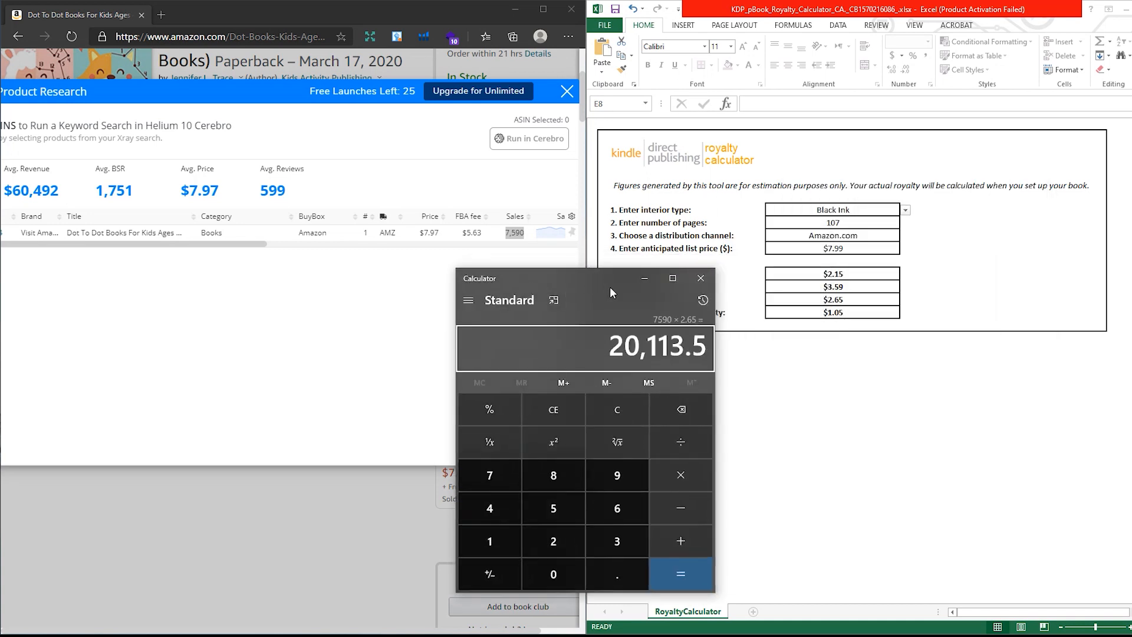
left_click_drag(692, 346, 528, 377)
left_click(559, 357)
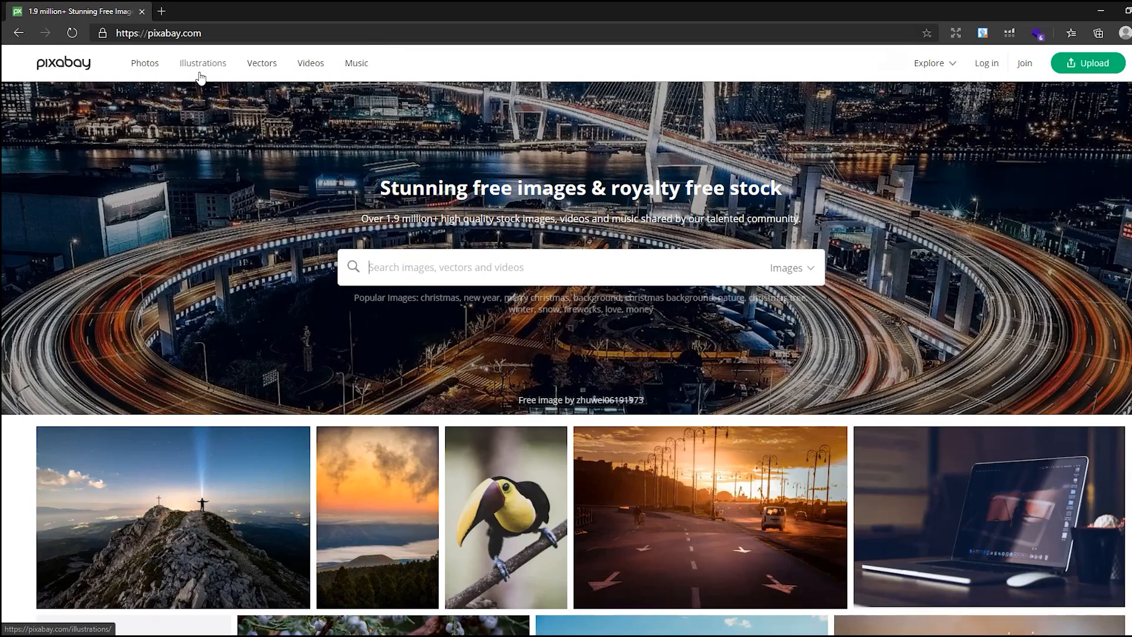
- Search Pixabay illustrations for animals and download the swordfish image as a 1280×922 PNG
left_click(202, 64)
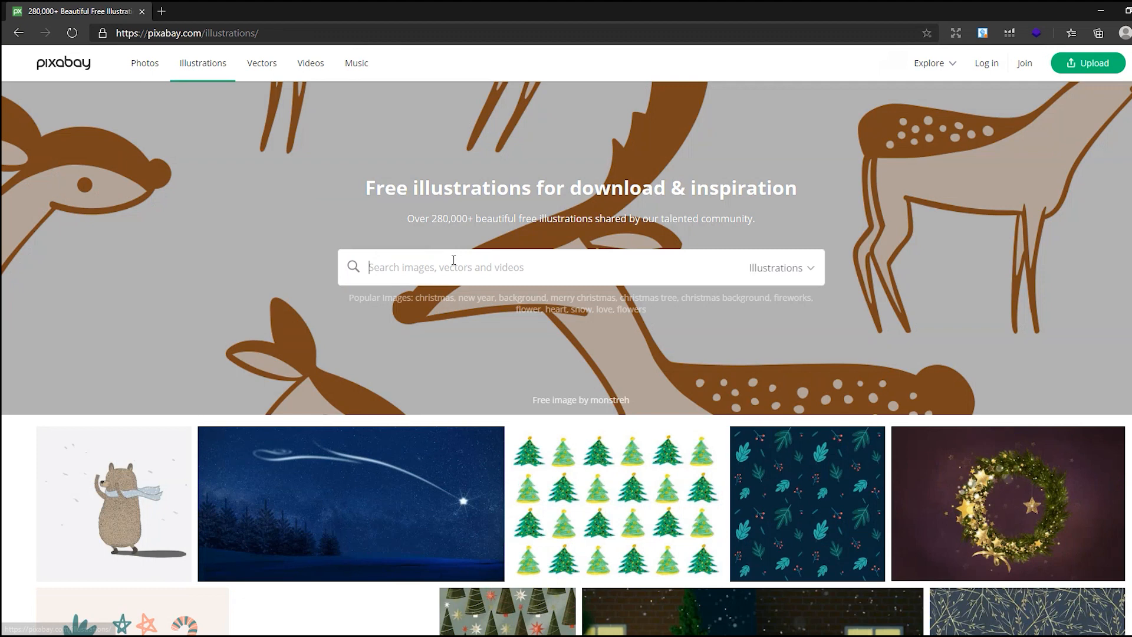
type("animals")
key("Return")
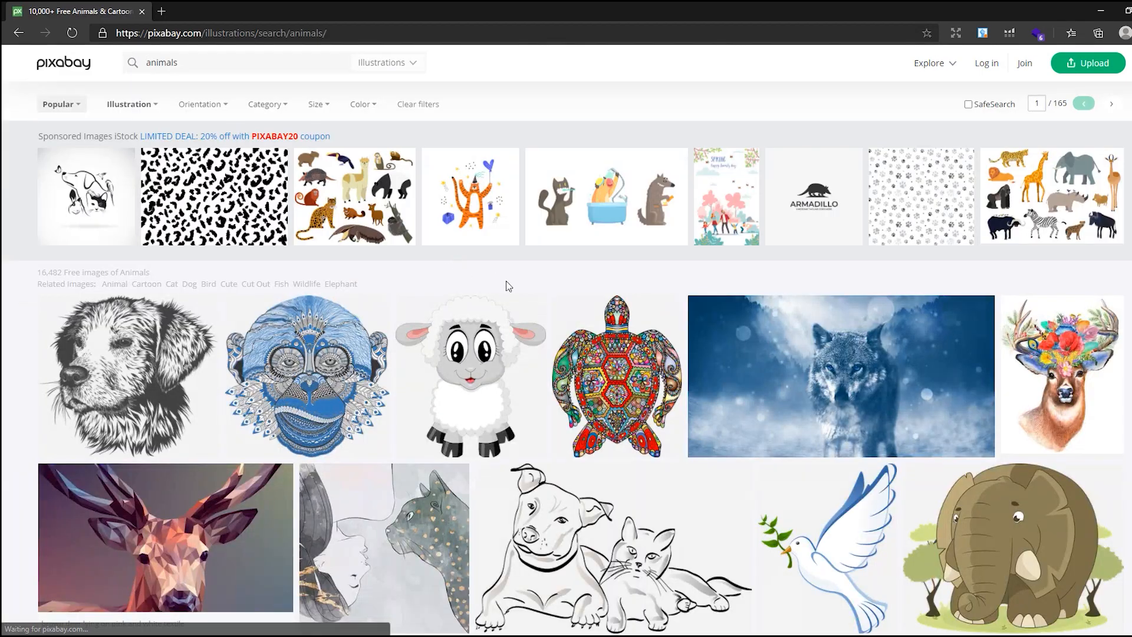
scroll(506, 281, "down", 15)
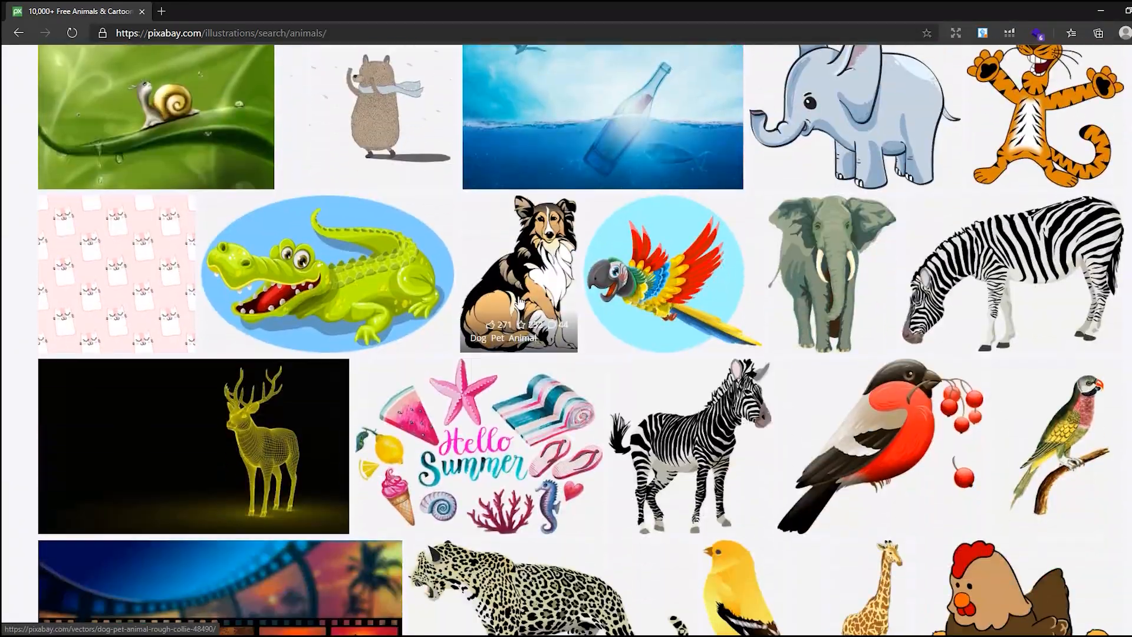
scroll(519, 302, "down", 15)
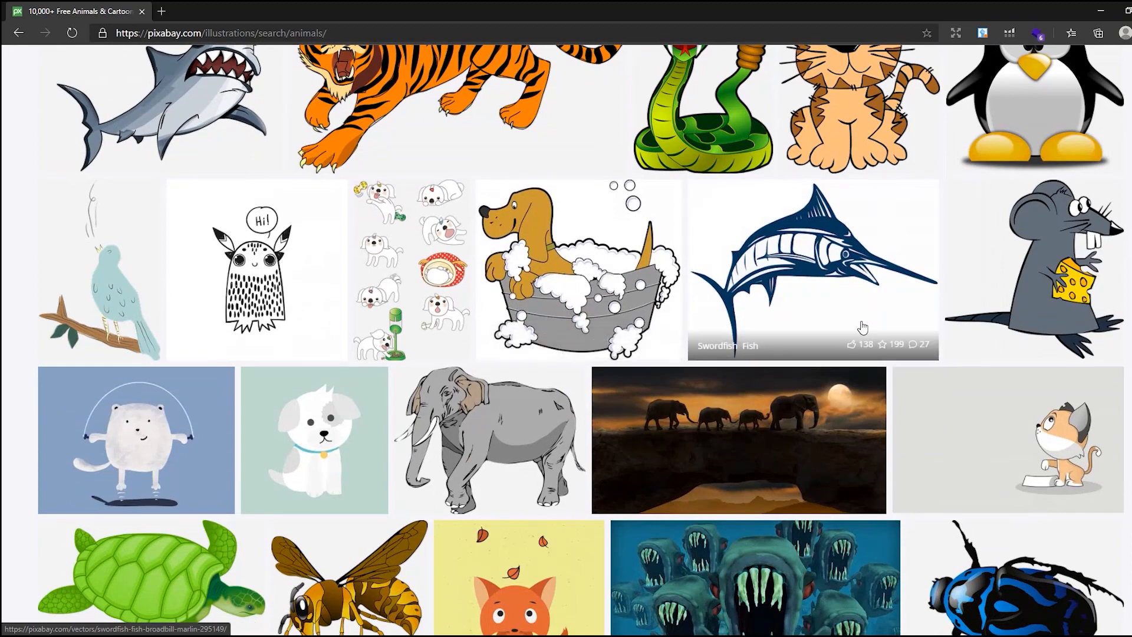
left_click(825, 258)
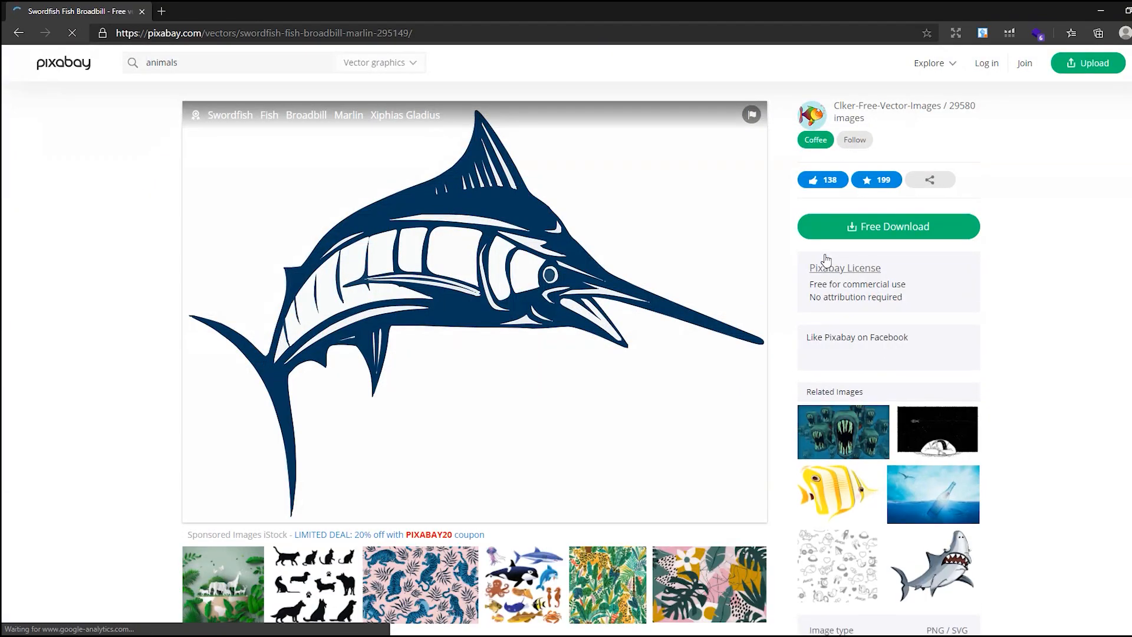
left_click(818, 225)
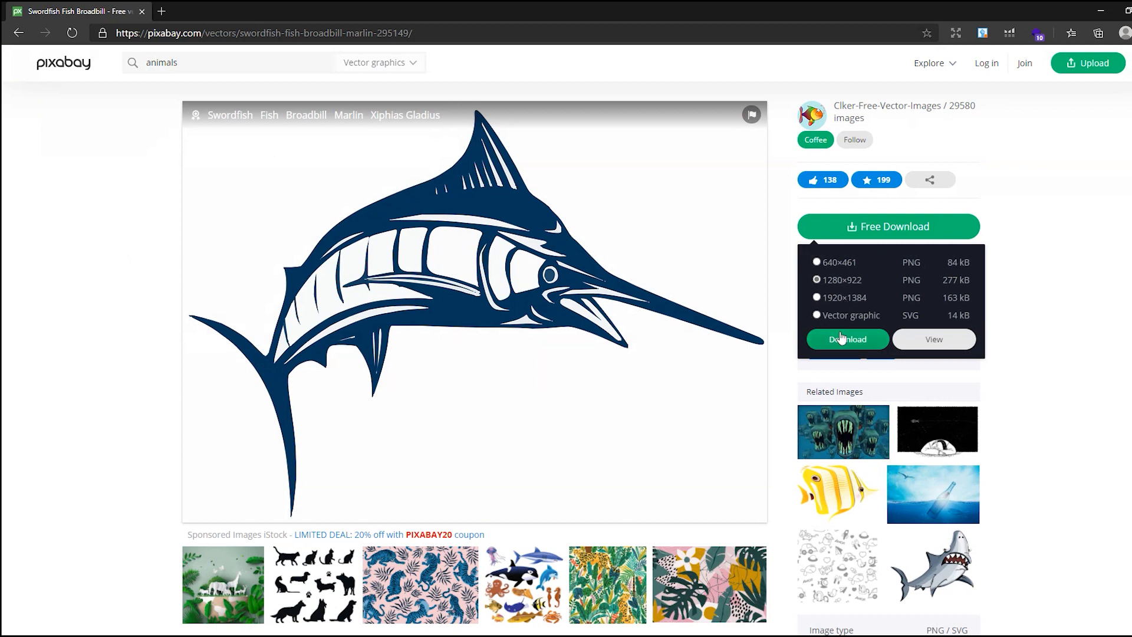
left_click(842, 339)
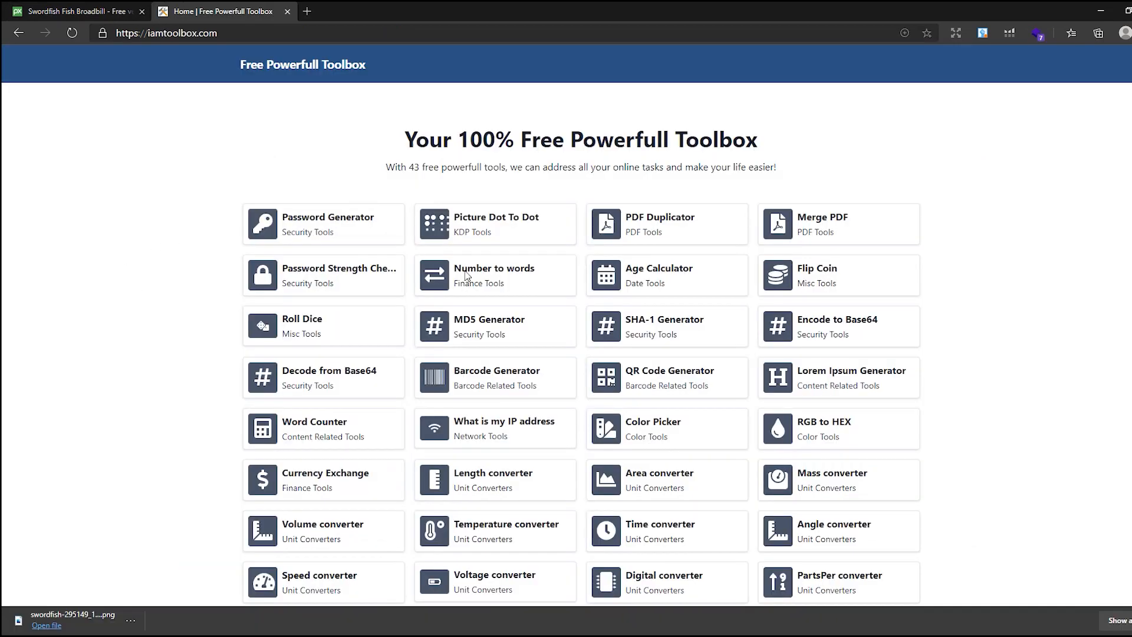
- Open the Picture Dot To Dot tool and load the downloaded swordfish image
left_click(479, 229)
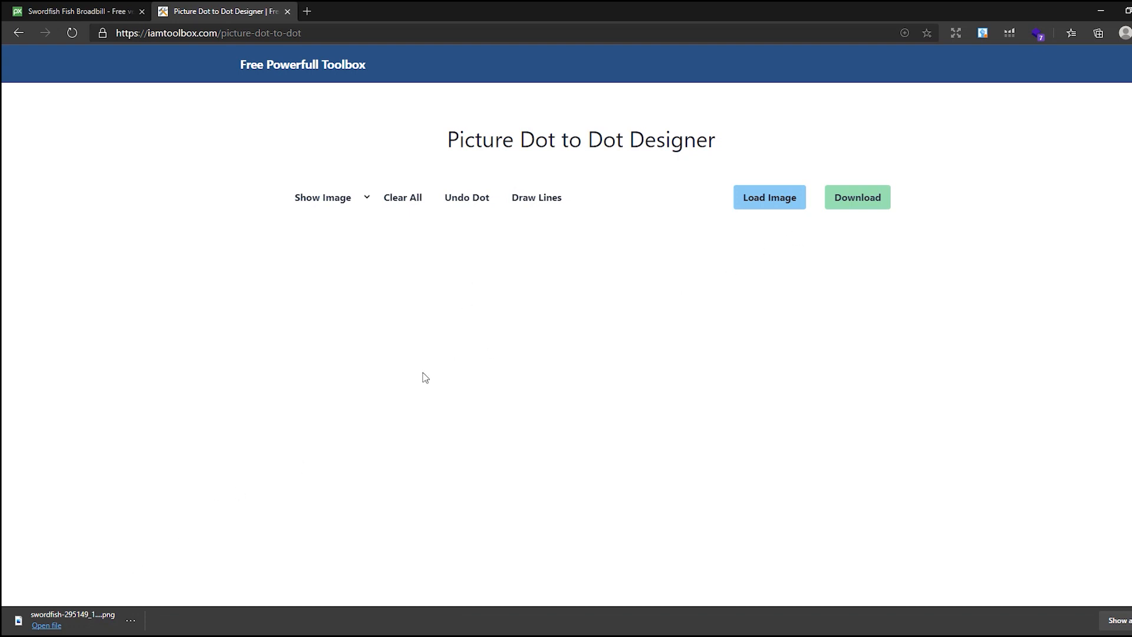
left_click(774, 204)
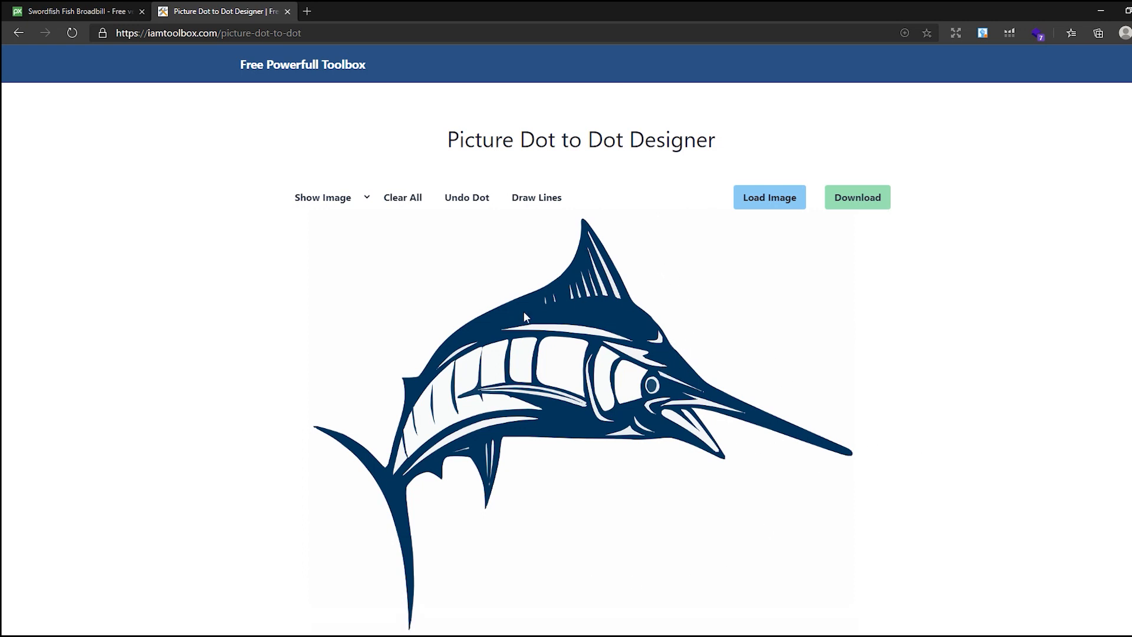
- Place numbered dots along the swordfish's tail and back outline, undoing the last two dots
left_click(313, 425)
left_click(405, 401)
left_click(448, 388)
left_click(464, 206)
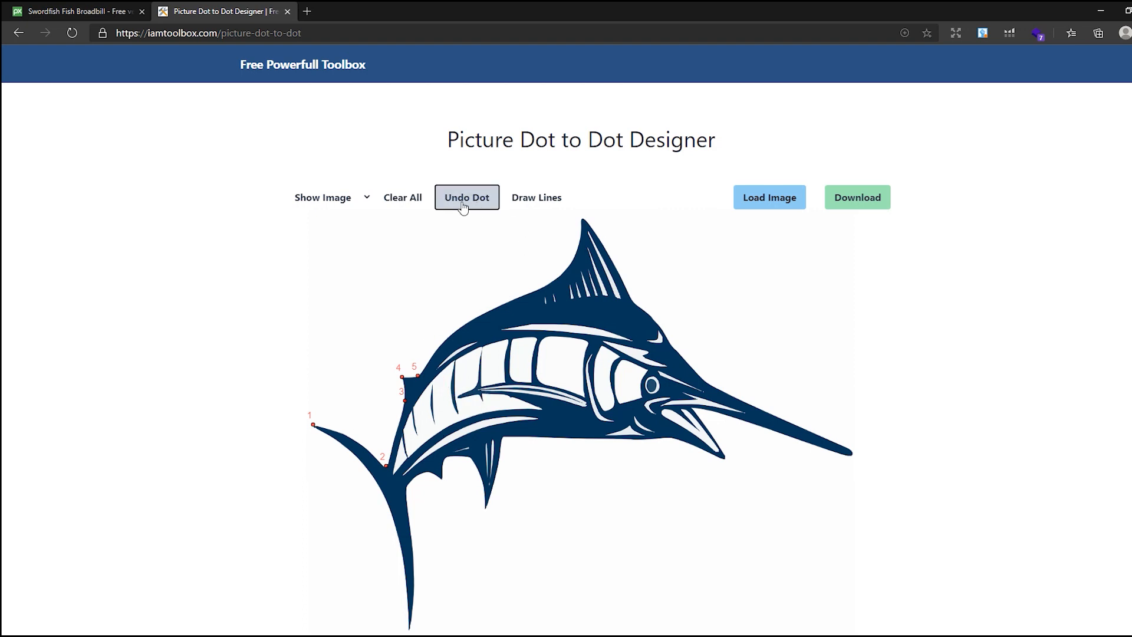
left_click(464, 206)
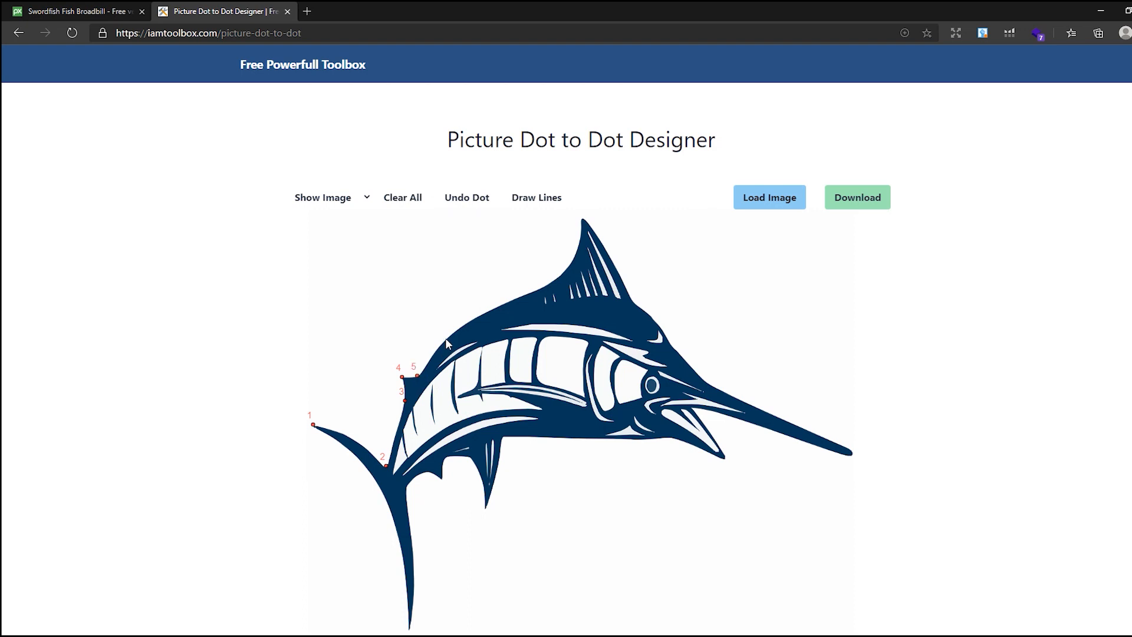
- Continue dotting up the back toward the dorsal fin tip and hide the image
left_click(484, 311)
left_click(355, 199)
left_click(332, 235)
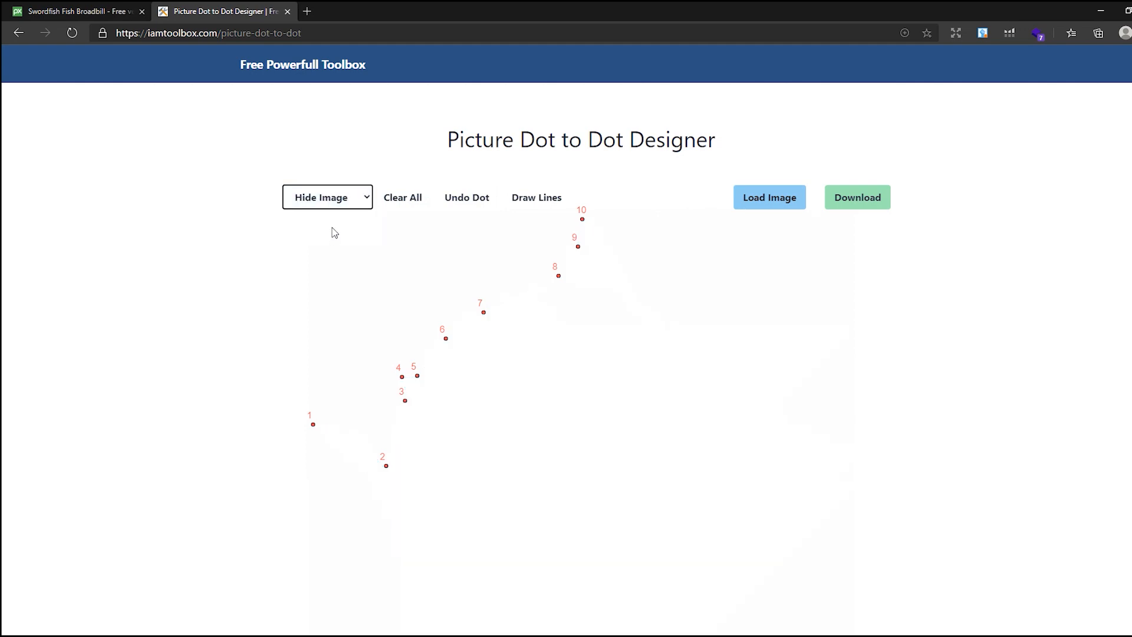
- Toggle the connecting lines on and off and show the image again
left_click(537, 199)
left_click(537, 201)
left_click(349, 206)
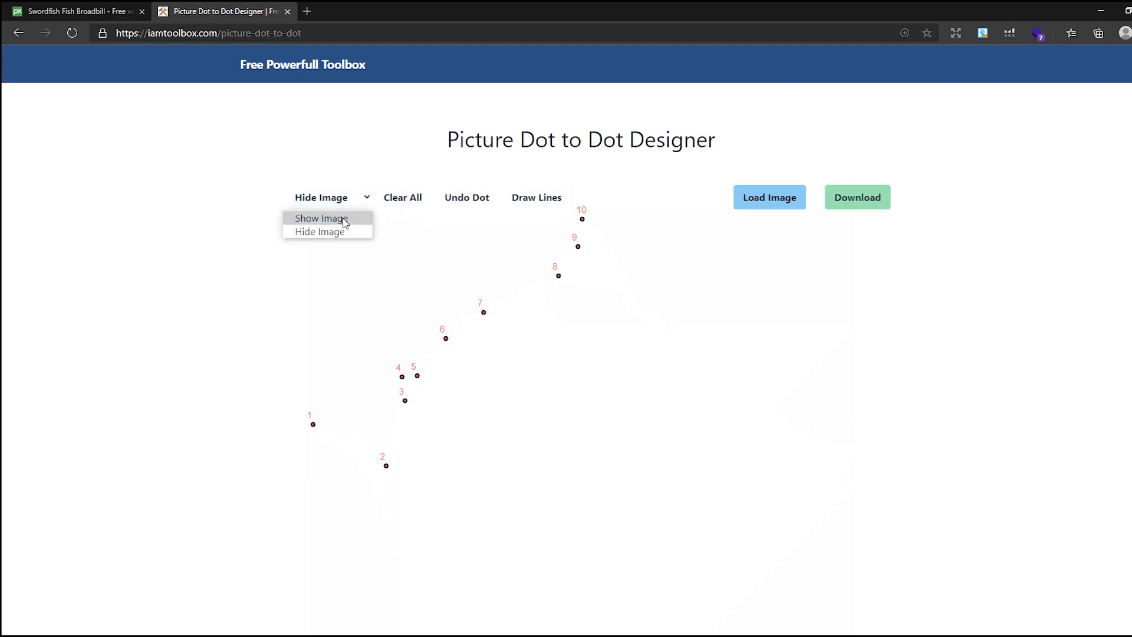
left_click(345, 219)
- Place dots around the dorsal fin, bill and lower body outline back to the starting point
left_click(632, 302)
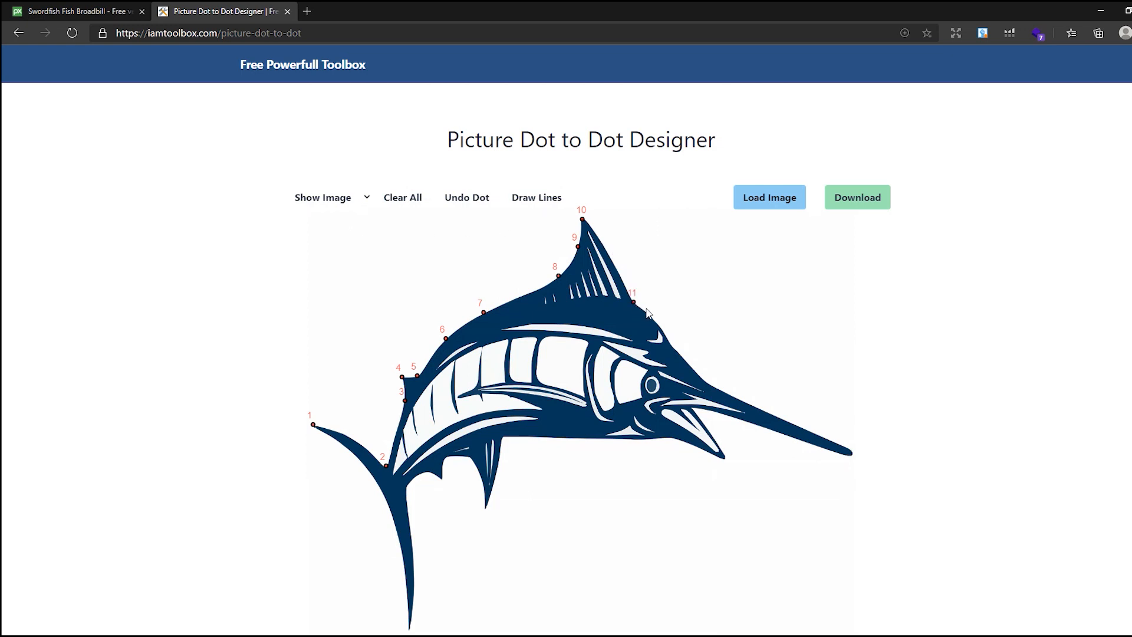
left_click(668, 341)
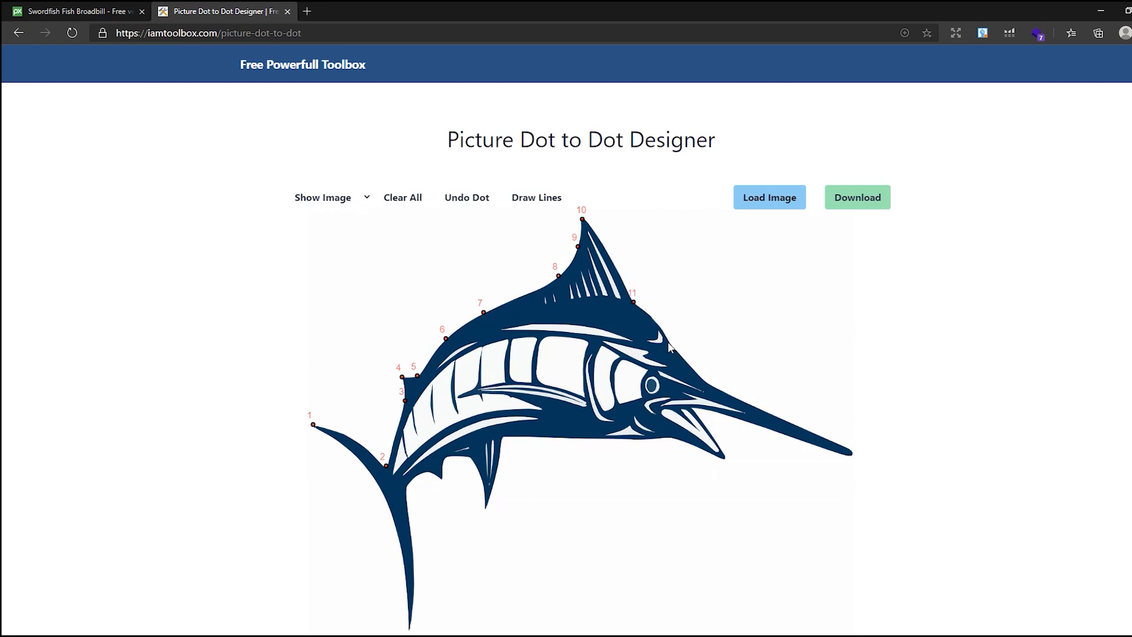
left_click(710, 384)
left_click(851, 450)
left_click(849, 453)
left_click(693, 407)
left_click(708, 407)
left_click(313, 425)
- Compare the dot outline with the image shown and hidden and with the connecting lines toggled
left_click(311, 199)
left_click(322, 235)
left_click(543, 211)
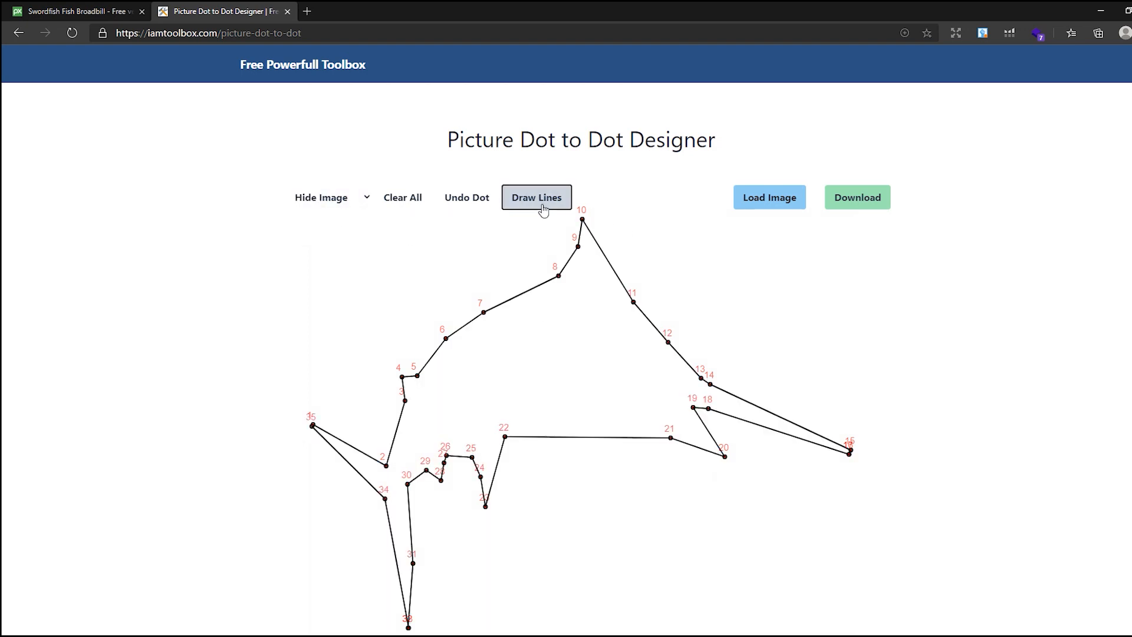
left_click(543, 210)
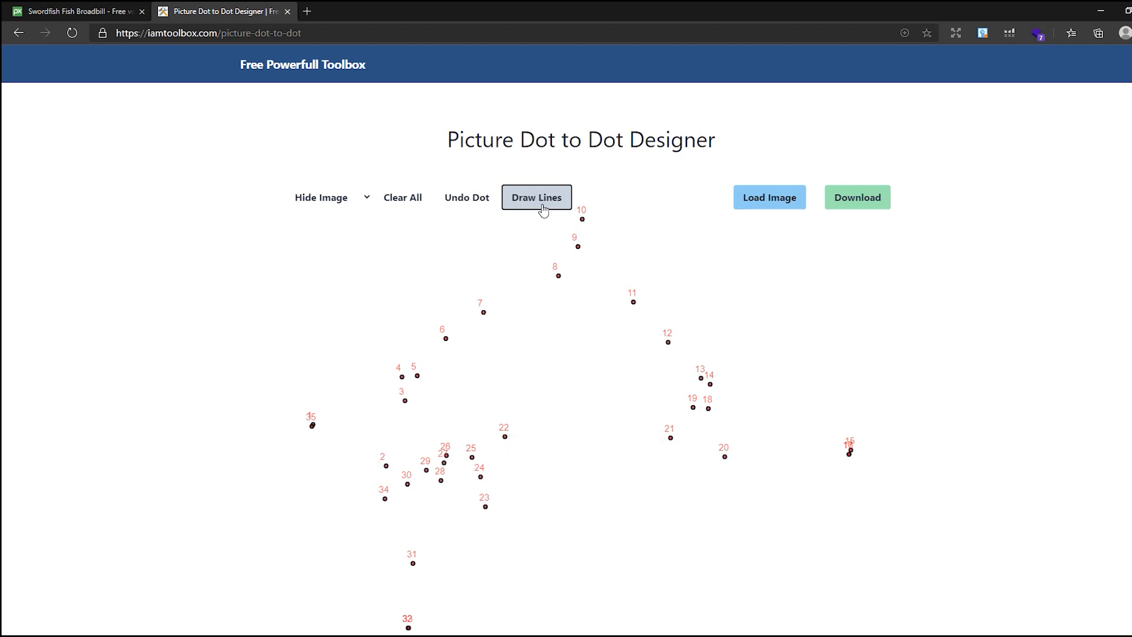
left_click(544, 210)
left_click(353, 199)
left_click(337, 221)
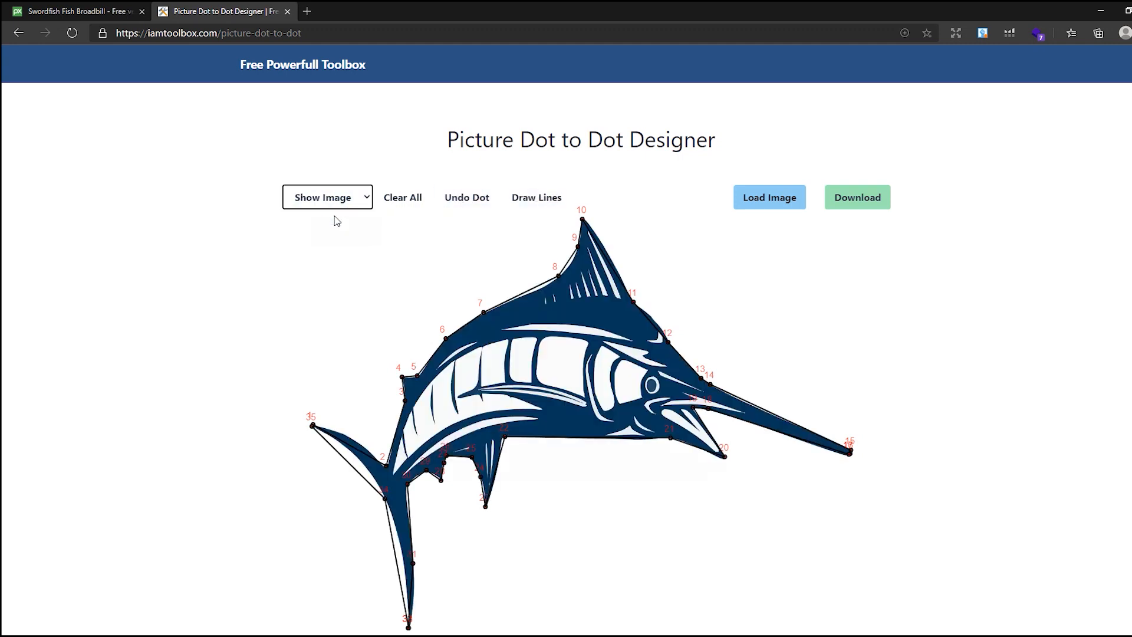
left_click(361, 200)
left_click(369, 231)
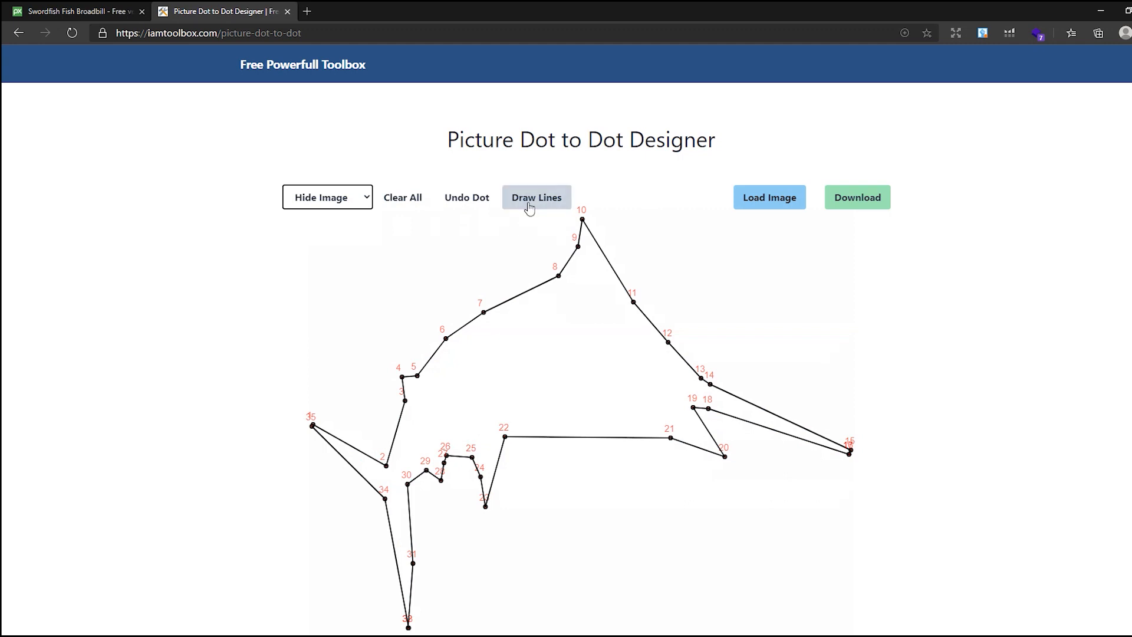
- Turn off the connecting lines and download the dot-to-dot page
left_click(541, 201)
left_click(855, 198)
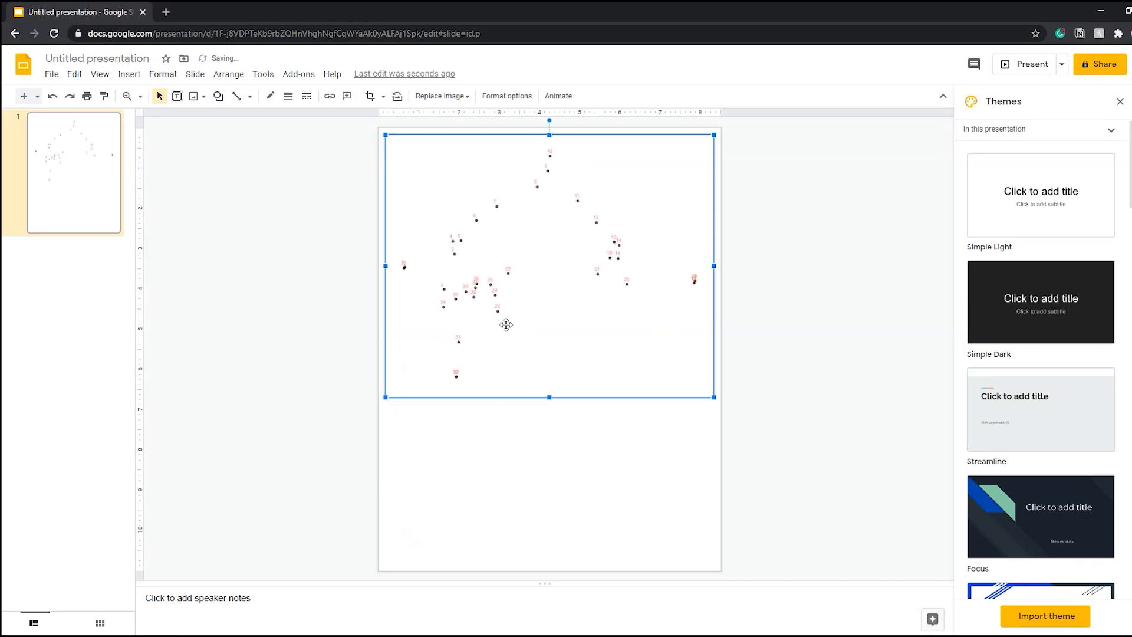
- Place the downloaded dot-to-dot image on a Google Slides page and add a pasted Swordfish title above it, changing its font
left_click_drag(556, 236, 556, 325)
left_click(768, 339)
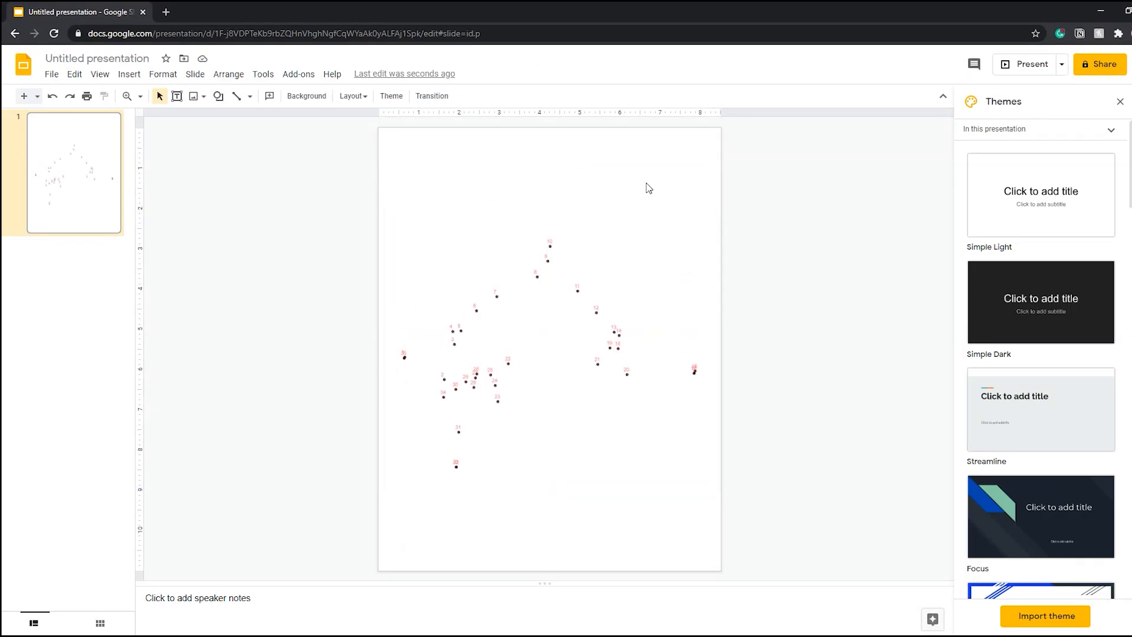
left_click(177, 95)
left_click_drag(488, 167, 621, 194)
type("Swordfish")
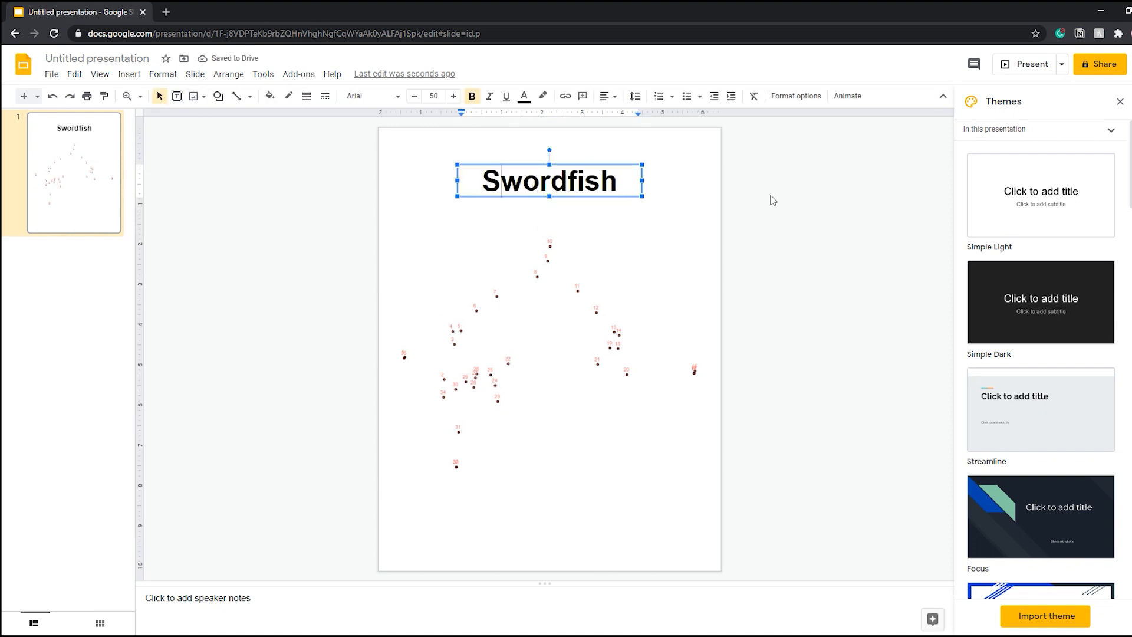
key("ctrl+a")
left_click(376, 96)
left_click(392, 187)
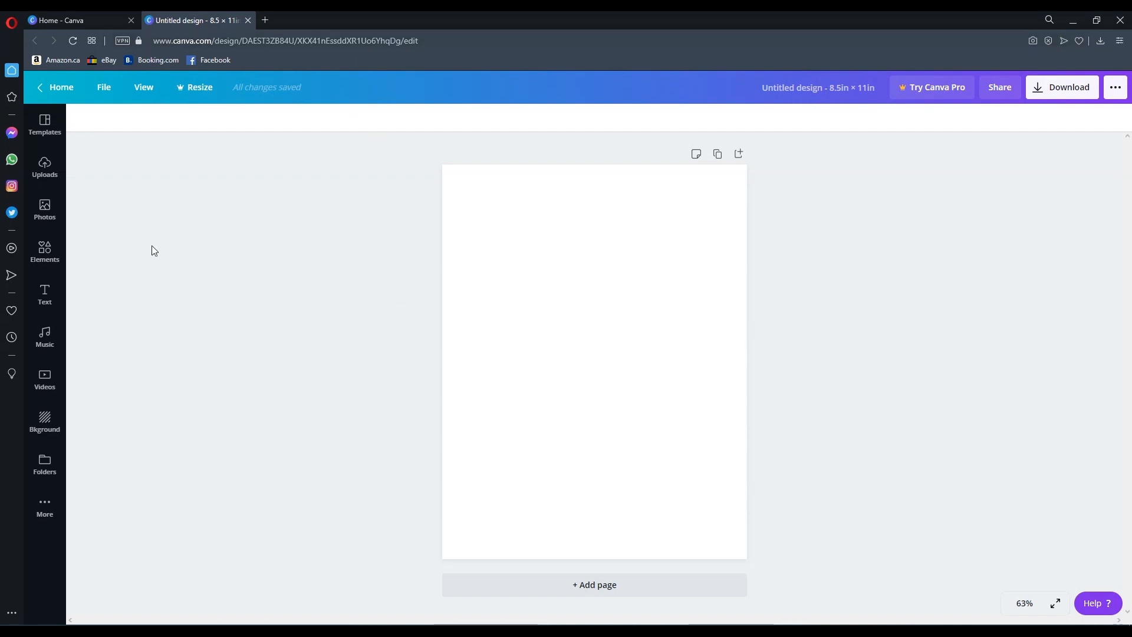
- In Canva, add a circle element found by searching circle and shrink it to a small dot
left_click(44, 251)
left_click(135, 126)
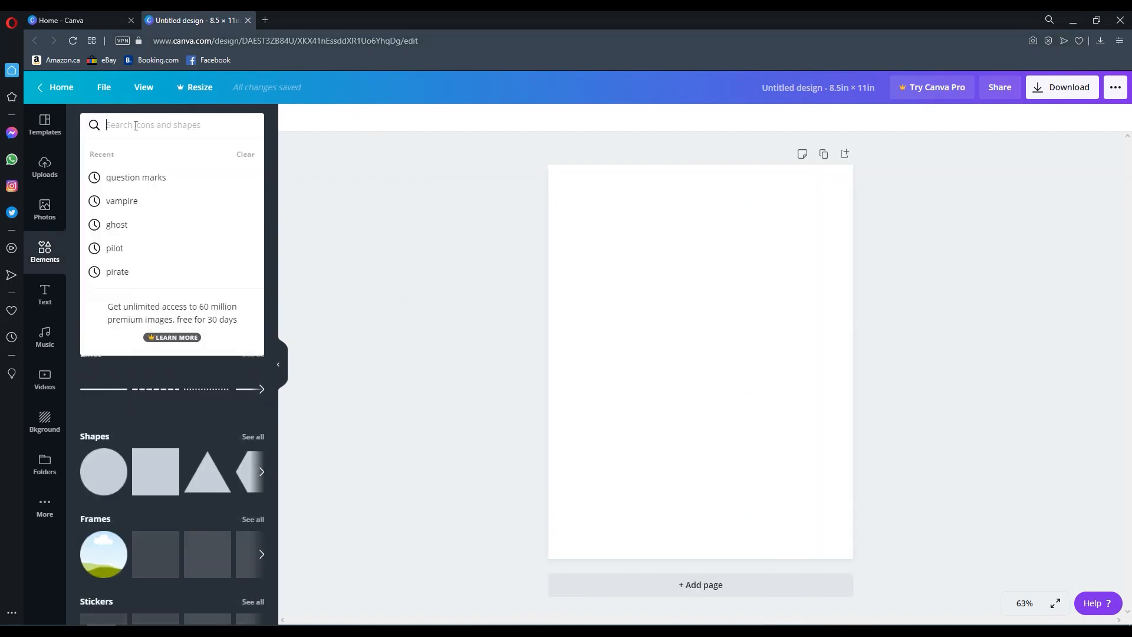
type("circle")
key("Return")
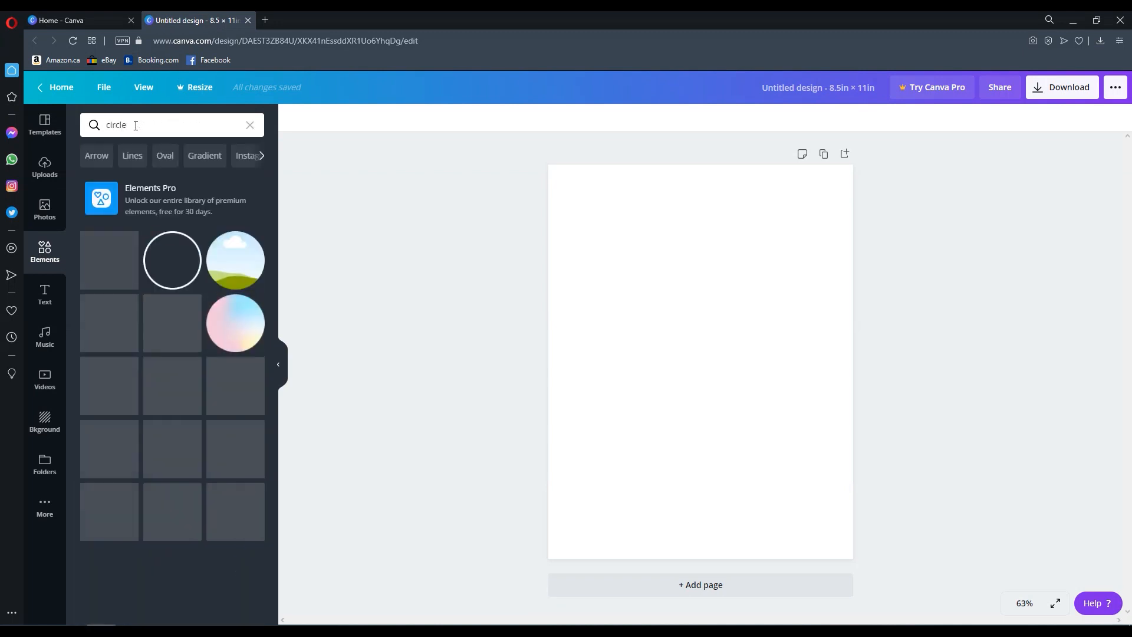
left_click(101, 260)
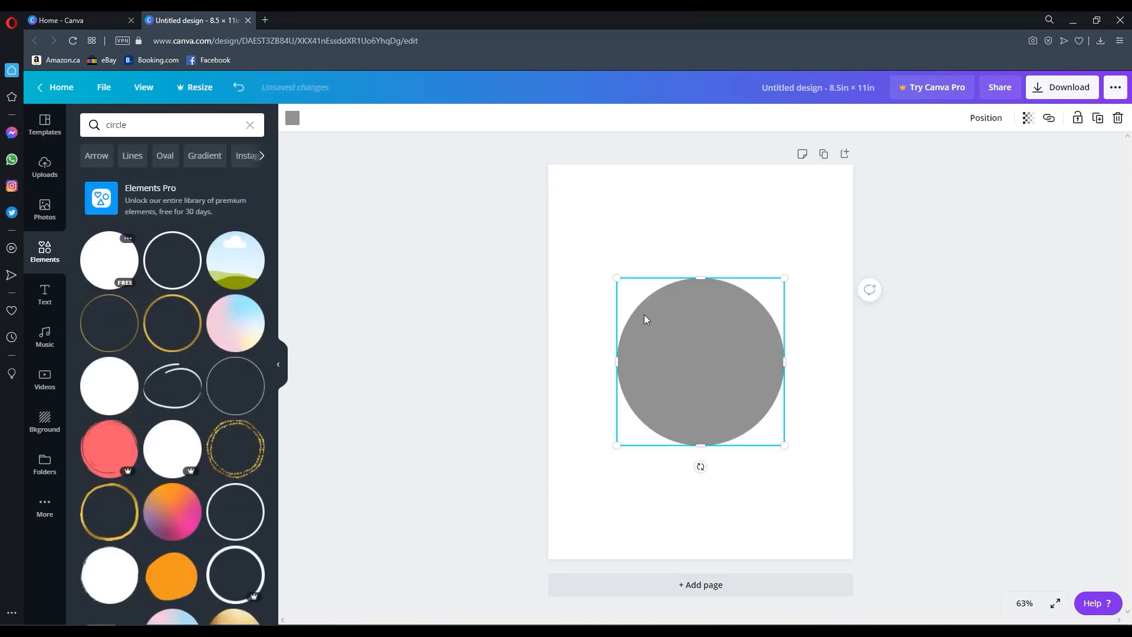
left_click_drag(790, 448, 619, 281)
left_click(619, 281)
- Add a body-text label 1 next to the dot and group the label with the dot
left_click(45, 293)
left_click(117, 245)
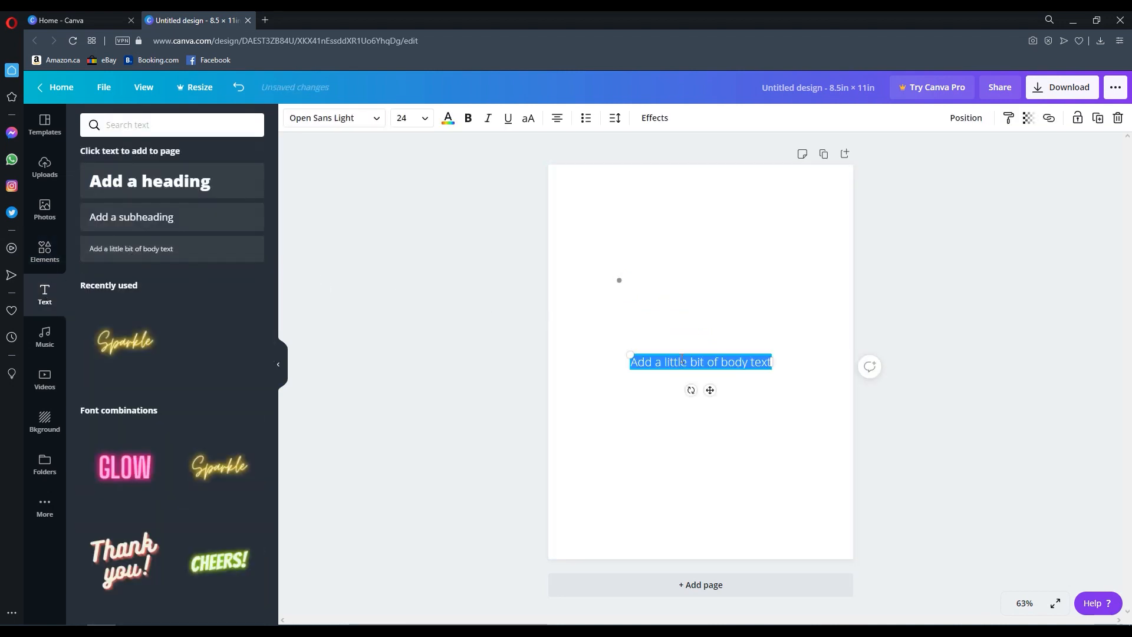
type("1")
left_click_drag(710, 390, 623, 309)
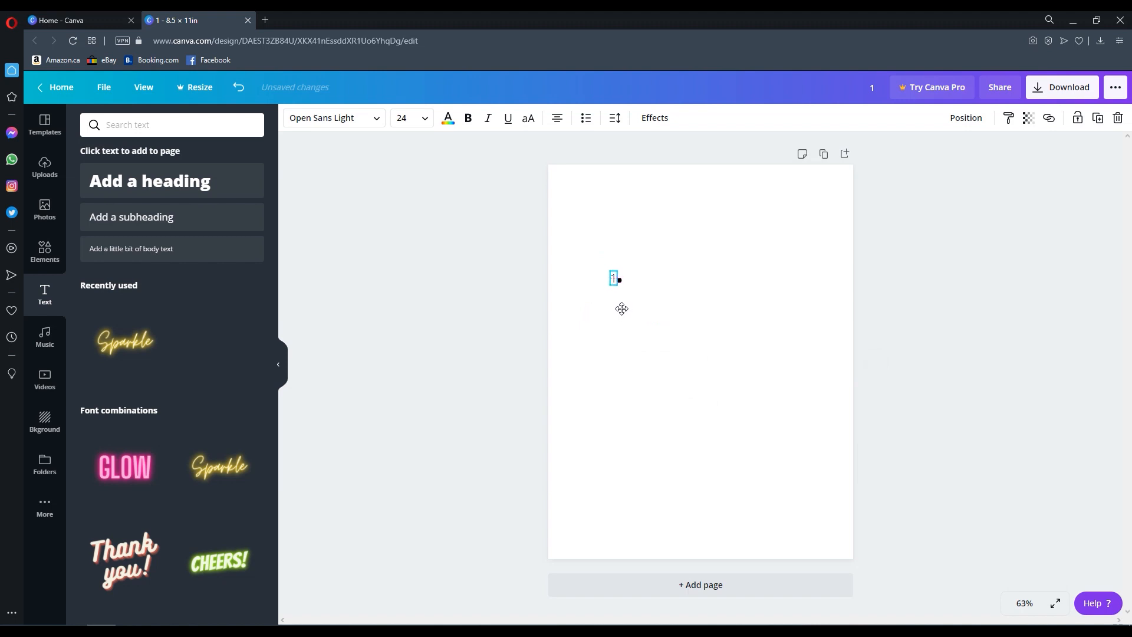
left_click(670, 295)
left_click_drag(664, 223, 562, 342)
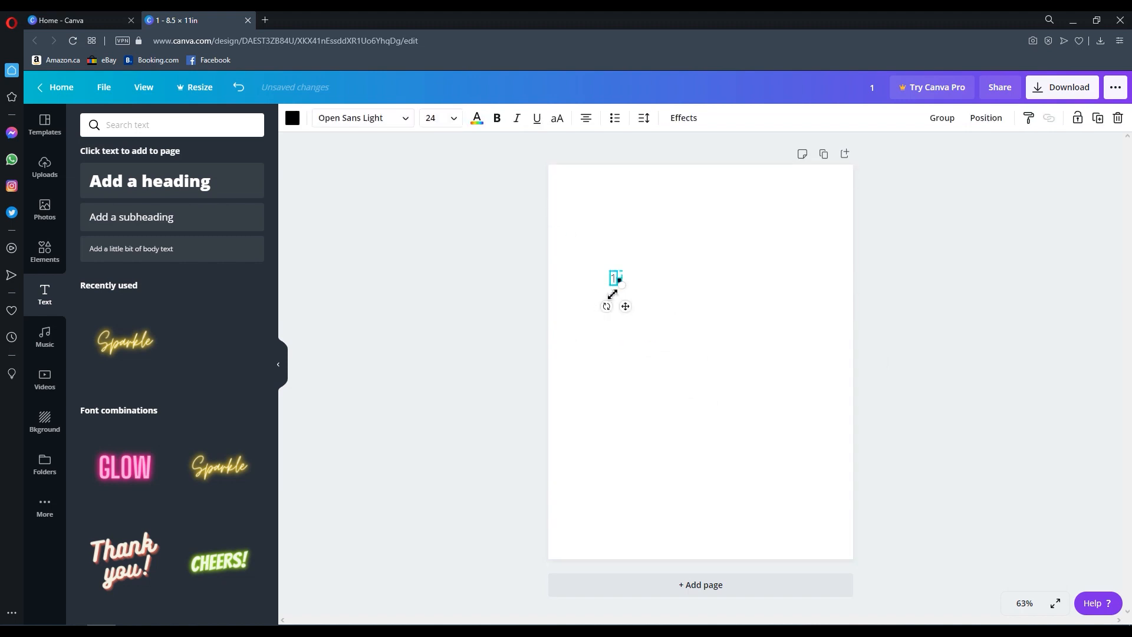
left_click(941, 118)
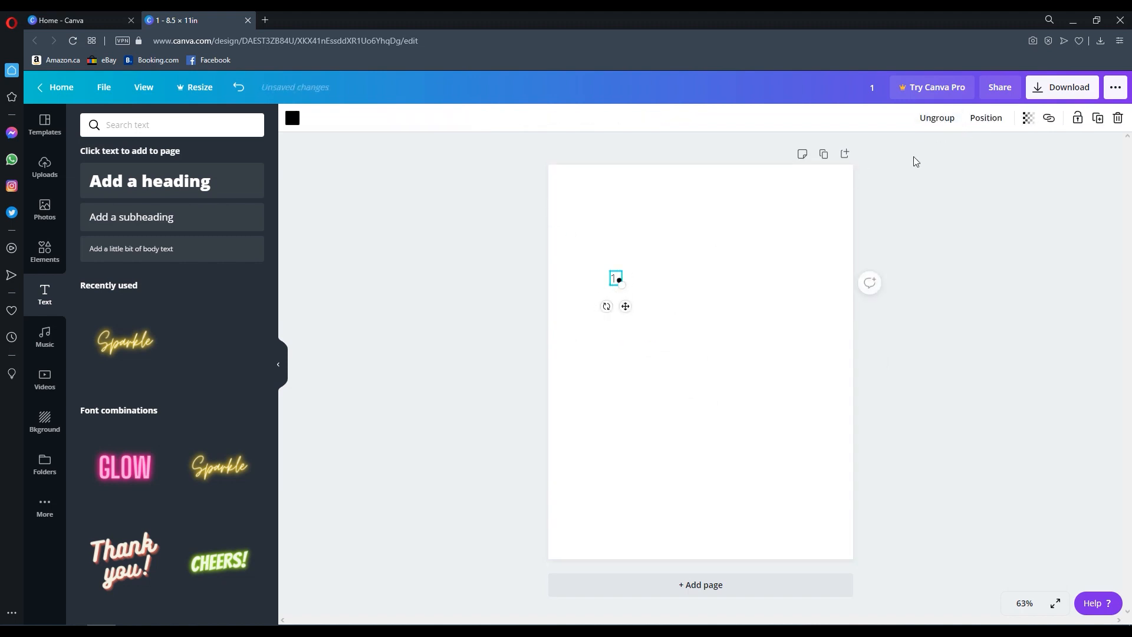
- Add the uploaded swordfish illustration to the page, enlarge it and move it lower
left_click(714, 278)
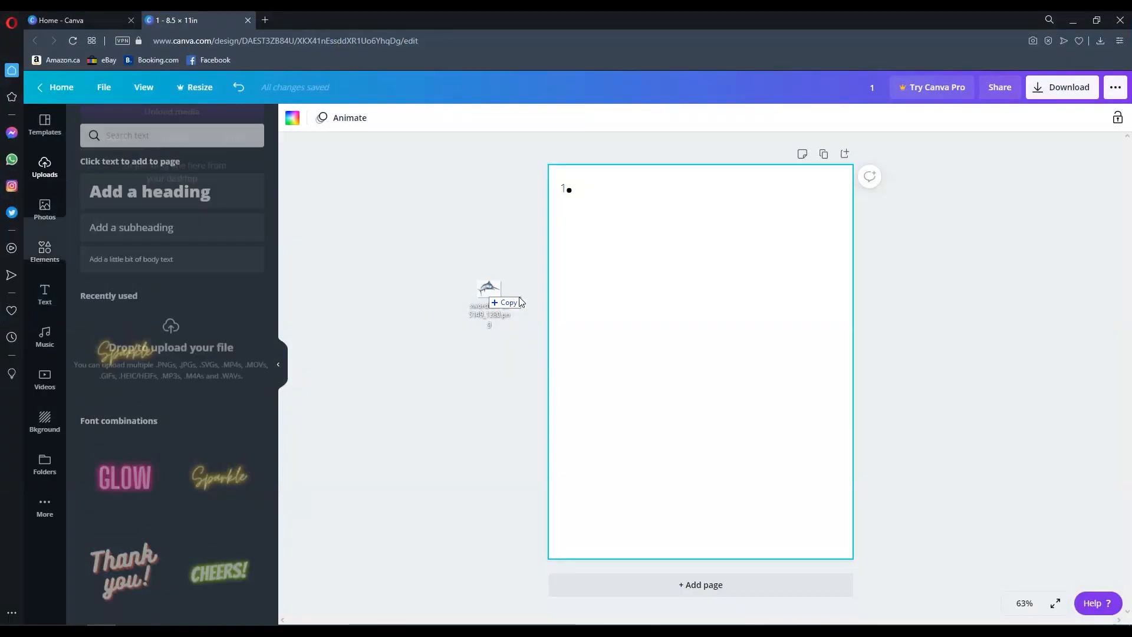
left_click_drag(493, 298, 706, 370)
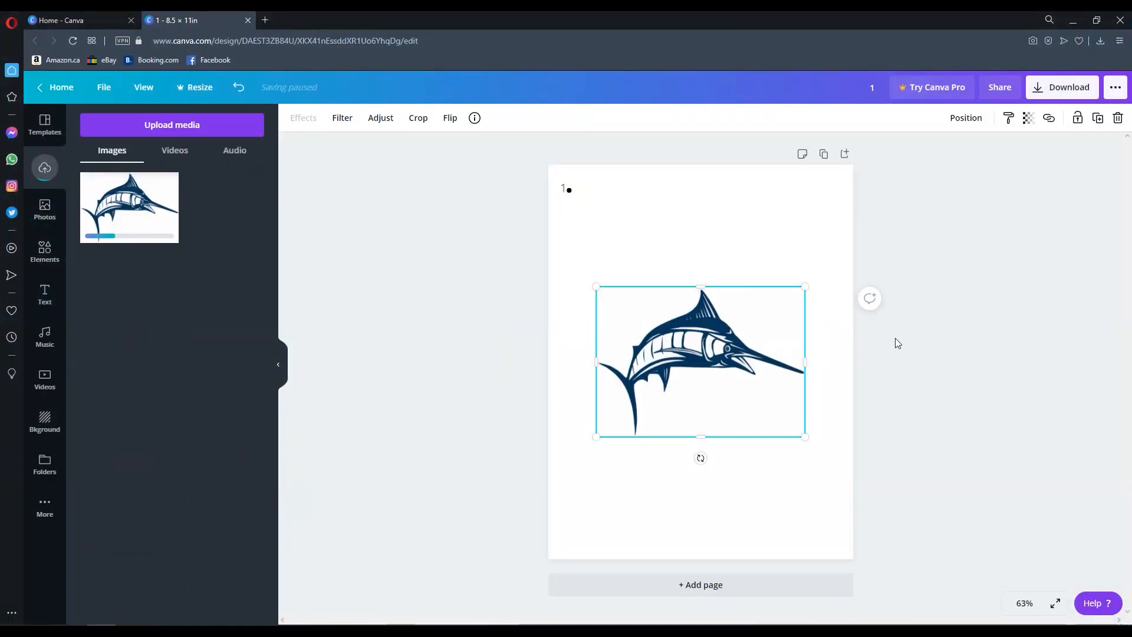
left_click_drag(805, 286, 833, 253)
mouse_move(596, 436)
left_mouse_down()
mouse_move(568, 472)
mouse_move(592, 460)
mouse_move(583, 450)
left_mouse_up()
left_click_drag(691, 373, 693, 402)
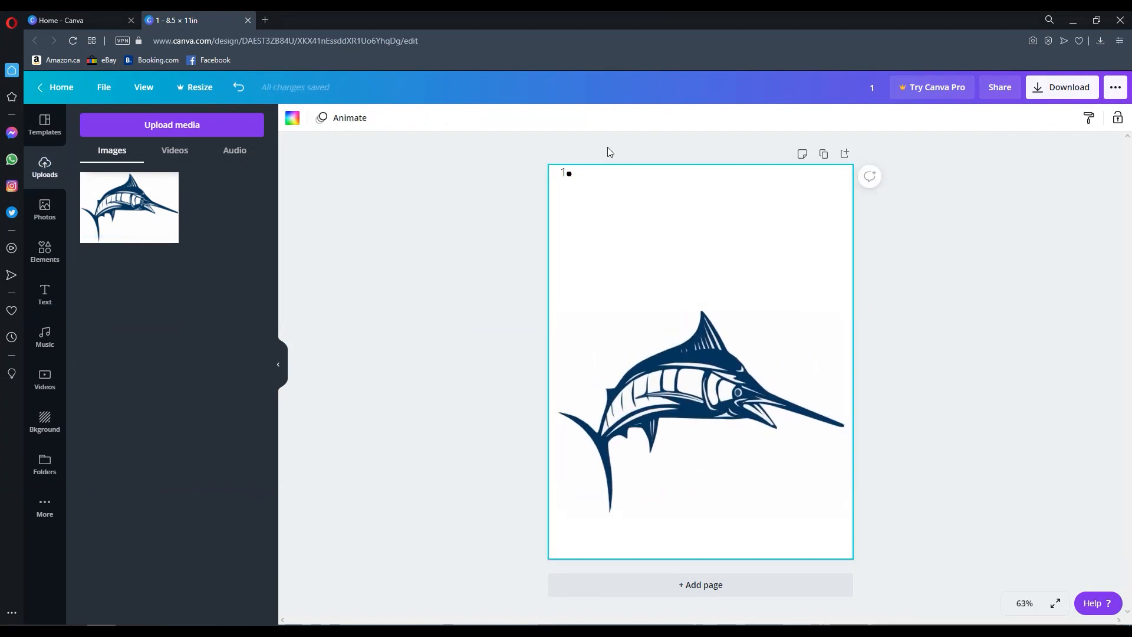
- Move the numbered dot 1 onto the upper tail tip of the swordfish
left_click(567, 177)
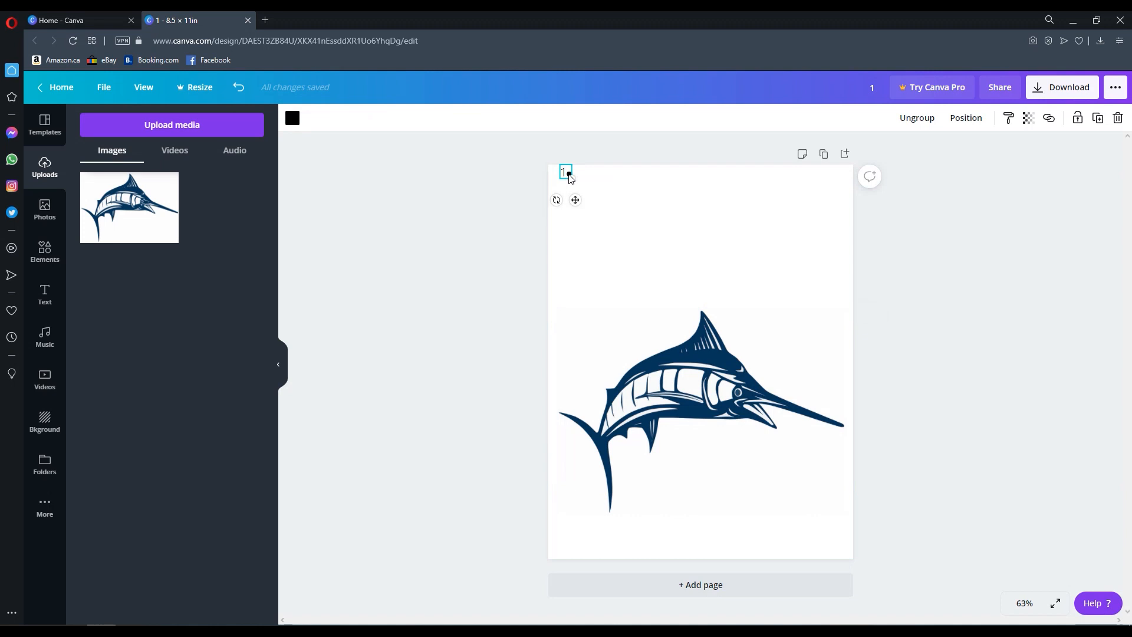
left_click_drag(570, 178, 584, 424)
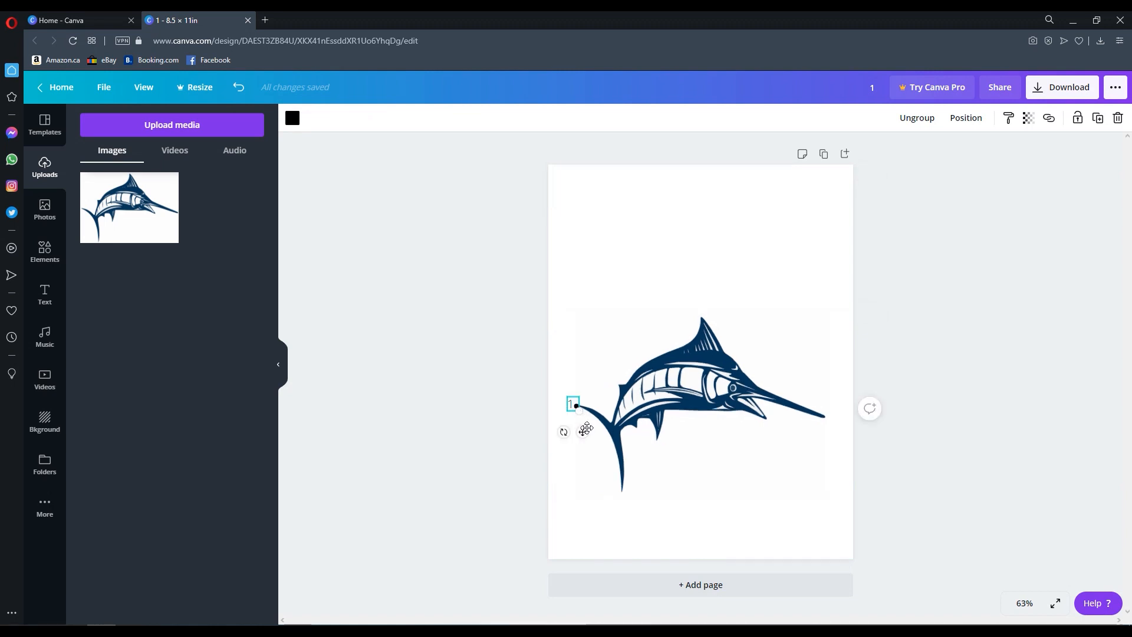
left_click_drag(589, 440, 614, 450)
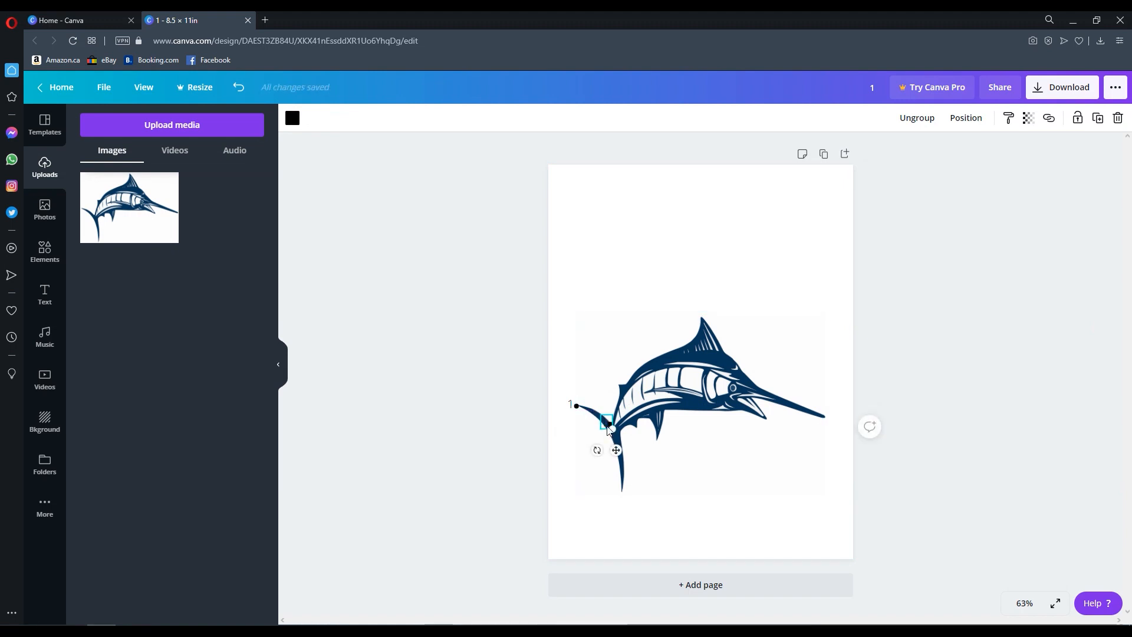
- Duplicate the numbered dot and renumber the copies 2 to 5 along the lower tail and the back
double_click(607, 422)
left_click_drag(573, 341, 794, 295)
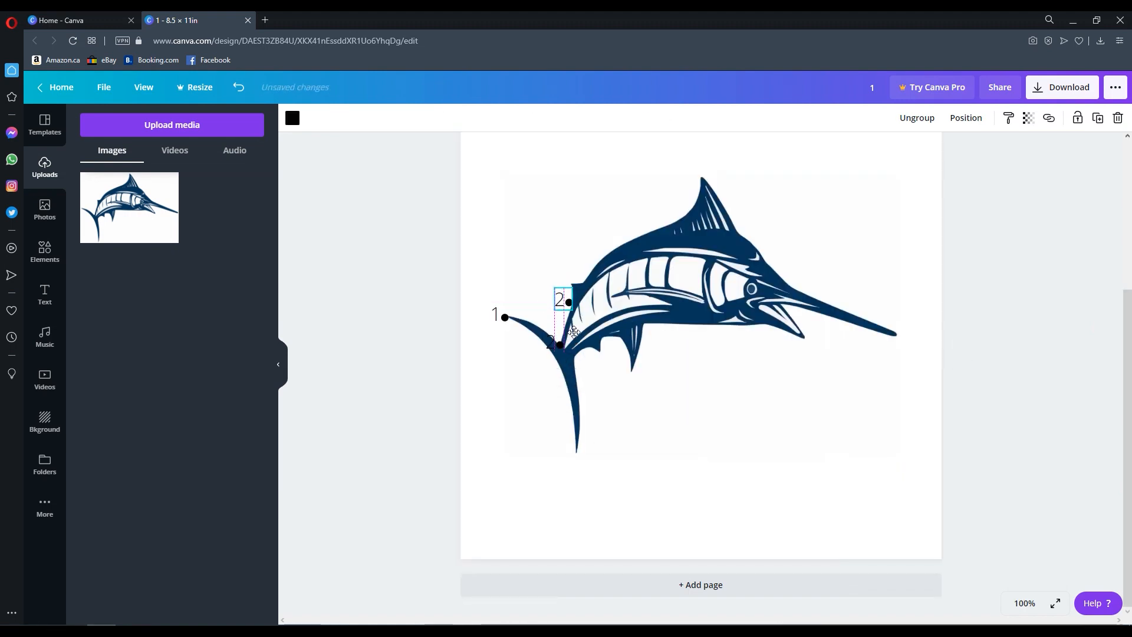
left_click(567, 298)
key("BackSpace")
type("3")
key("ctrl+d")
left_click(572, 282)
key("BackSpace")
type("4")
key("ctrl+z")
left_click(690, 444)
left_click(571, 281)
key("ctrl+d")
left_click(578, 275)
key("BackSpace")
type("5")
key("ctrl+d")
- Duplicate and renumber dots 6 to 10 over the dorsal fin and the top of the head
double_click(665, 220)
type("6")
left_click(674, 222)
key("ctrl+d")
double_click(690, 197)
type("7")
key("ctrl+d")
double_click(692, 175)
type("8")
key("ctrl+d")
double_click(730, 230)
type("9")
left_click(976, 352)
left_click(739, 233)
key("ctrl+d")
double_click(779, 281)
key("ctrl+z")
left_click(796, 271)
- Add dots 11 to 14 at the bill tip and lower jaw, regrouping the 14 label with its dot
double_click(908, 325)
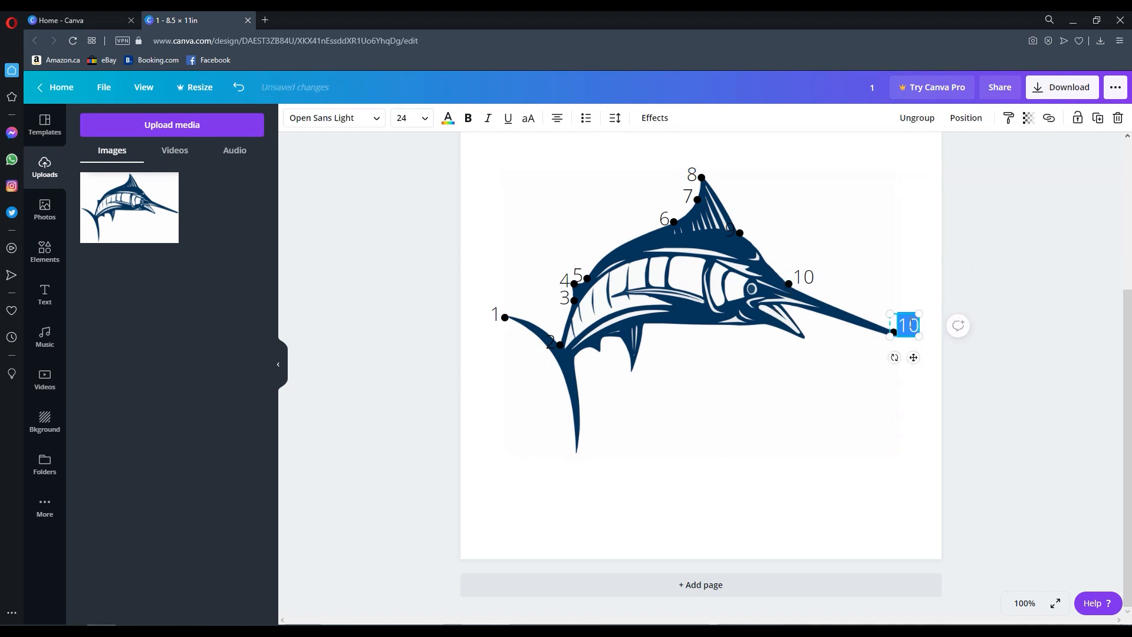
type("11")
key("ctrl+d")
double_click(797, 298)
type("12")
left_click_drag(926, 370, 785, 353)
key("ctrl+d")
double_click(818, 331)
type("13")
key("ctrl+d")
double_click(779, 320)
type("14")
left_click(909, 122)
left_click(769, 336)
left_click_drag(787, 352, 568, 467)
left_click(764, 327)
left_click(743, 346, "shift")
key("ctrl+g")
- Add dots 15 to 19 along the belly fins and the lower tail tip
key("ctrl+d")
double_click(635, 341)
type("15")
left_click(643, 490)
left_click(636, 340)
key("ctrl+d")
double_click(622, 388)
type("16")
key("ctrl+d")
double_click(614, 356)
type("17")
key("ctrl+d")
type("18")
key("ctrl+d")
double_click(569, 469)
type("19")
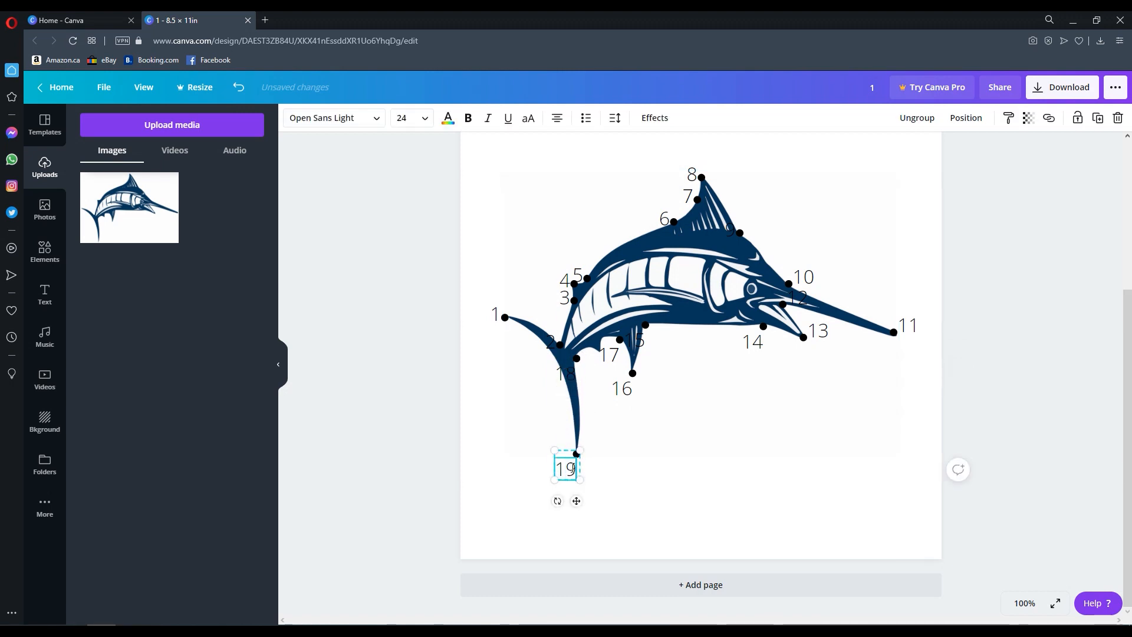
- Set the swordfish illustration's transparency to 0 so only the numbered dots show
left_click(993, 315)
left_click(665, 266)
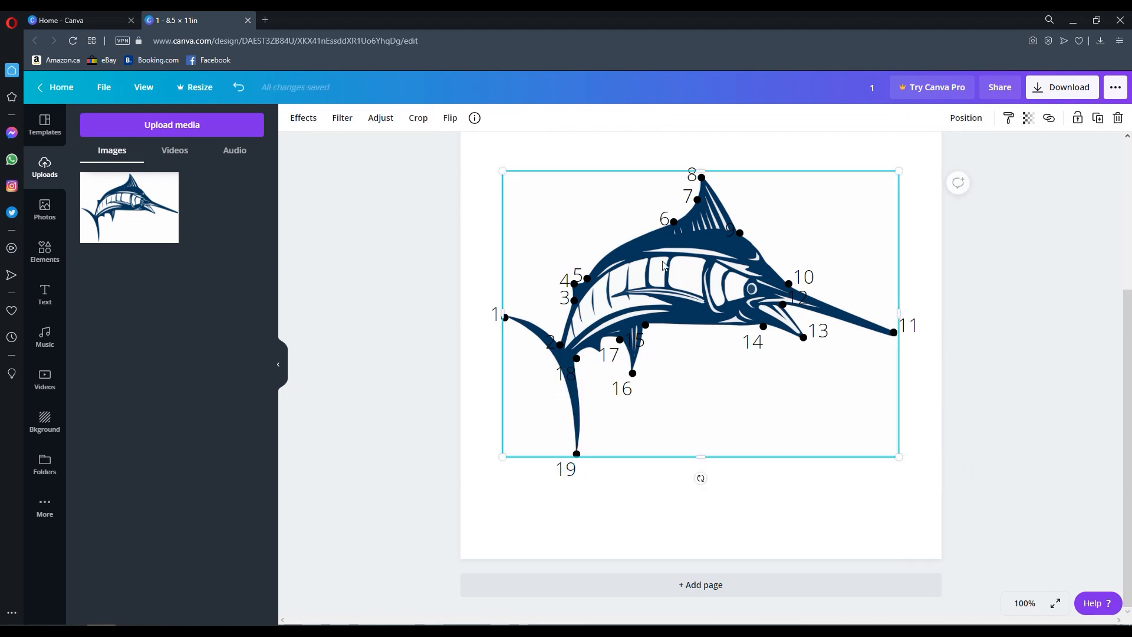
left_click(1029, 118)
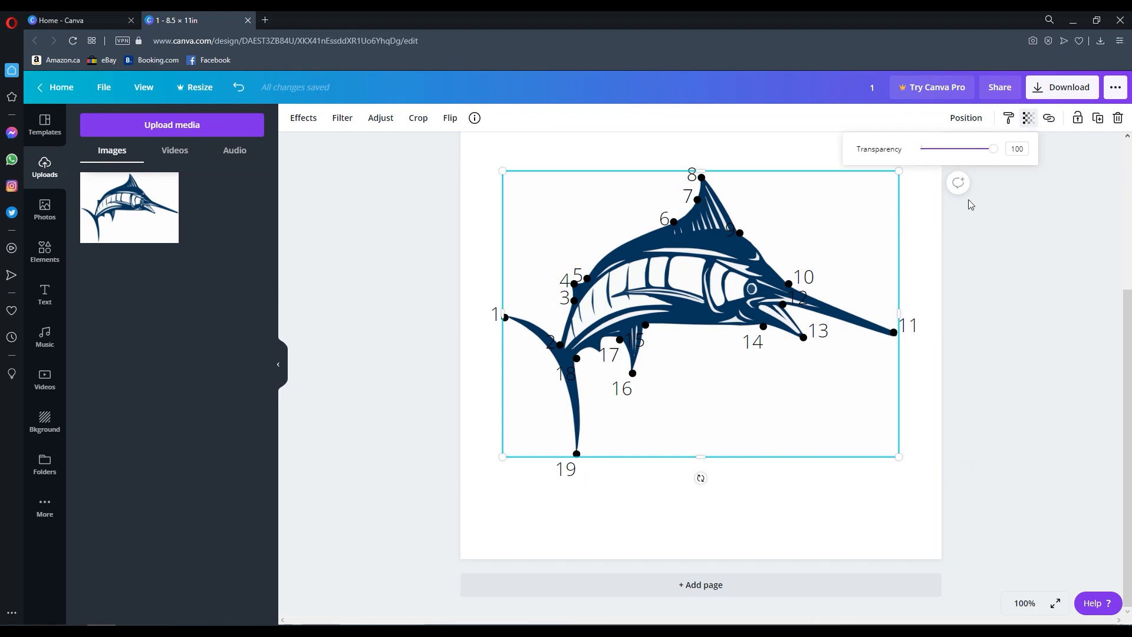
left_click(921, 149)
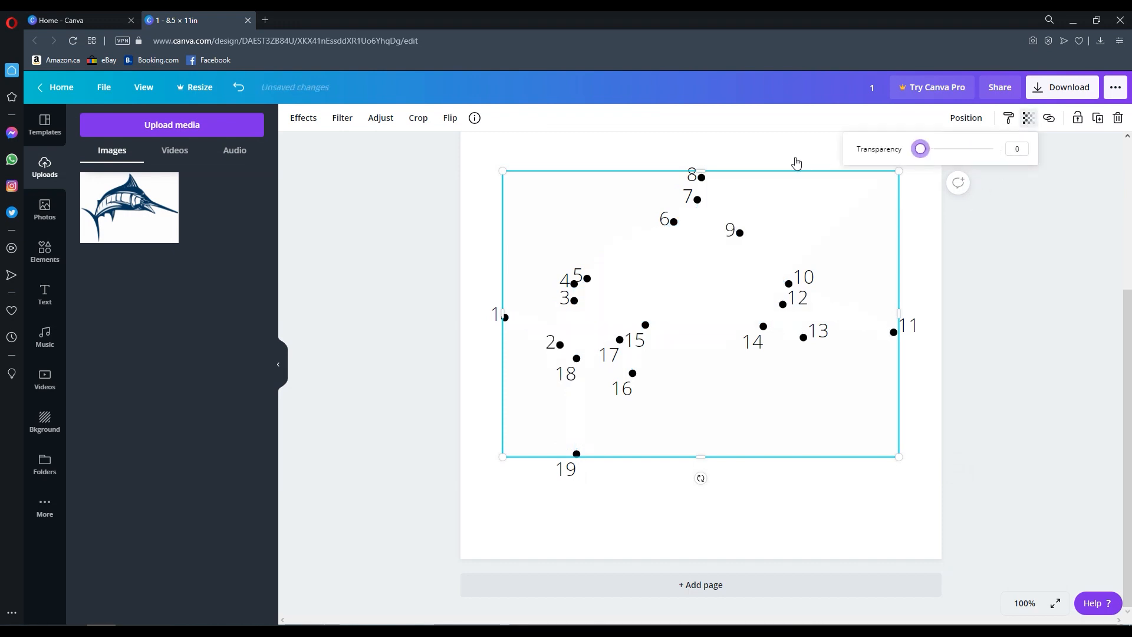
key("ctrl+z")
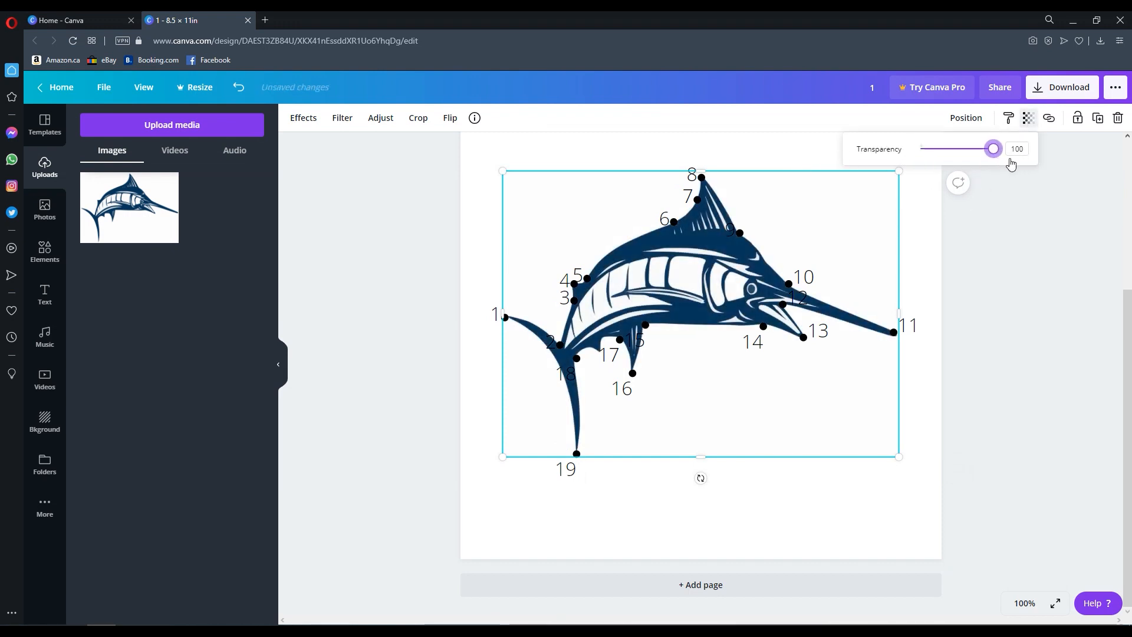
key("ctrl+y")
left_click(1020, 284)
- Add a Swordfish heading above the dots and move it higher on the page
scroll(1032, 310, "up", 2)
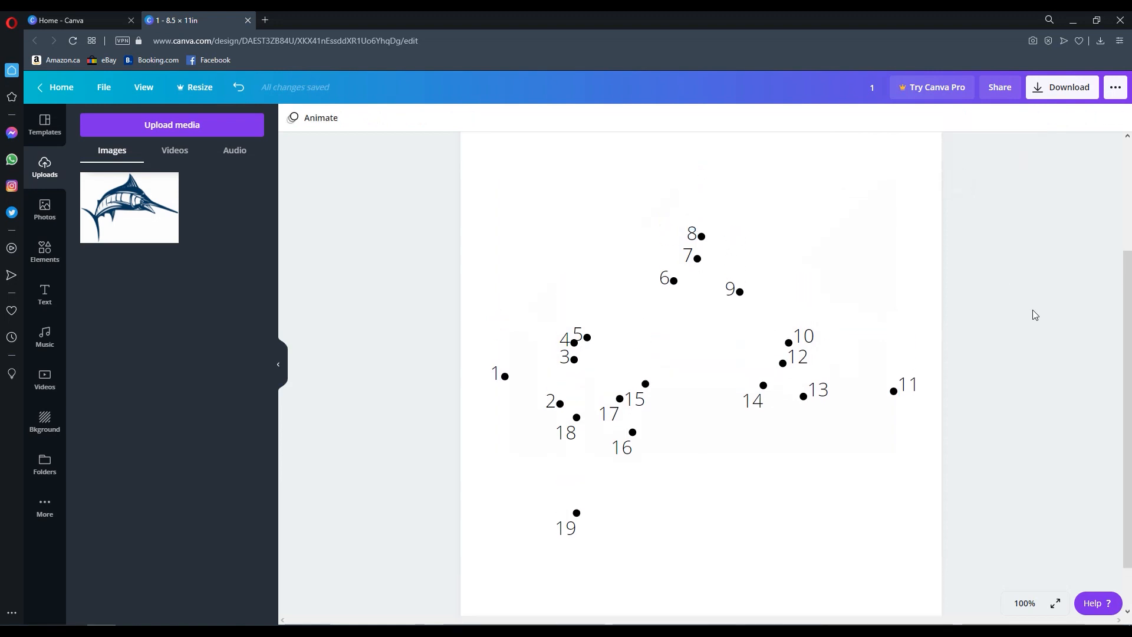
scroll(1031, 309, "down", 10)
left_click(1025, 603)
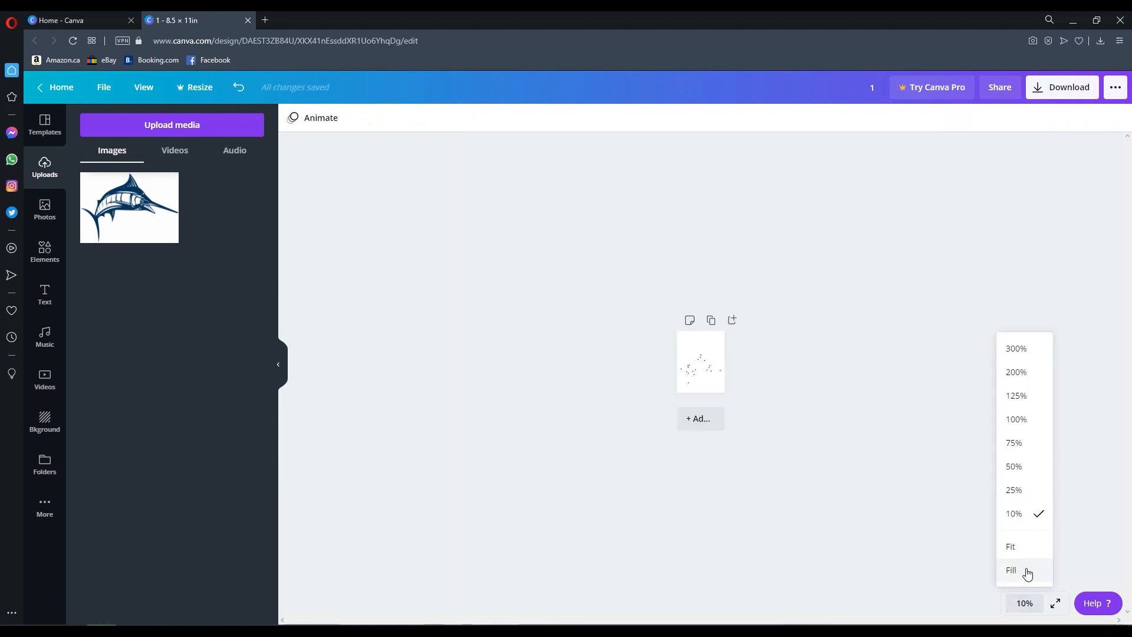
left_click(1010, 547)
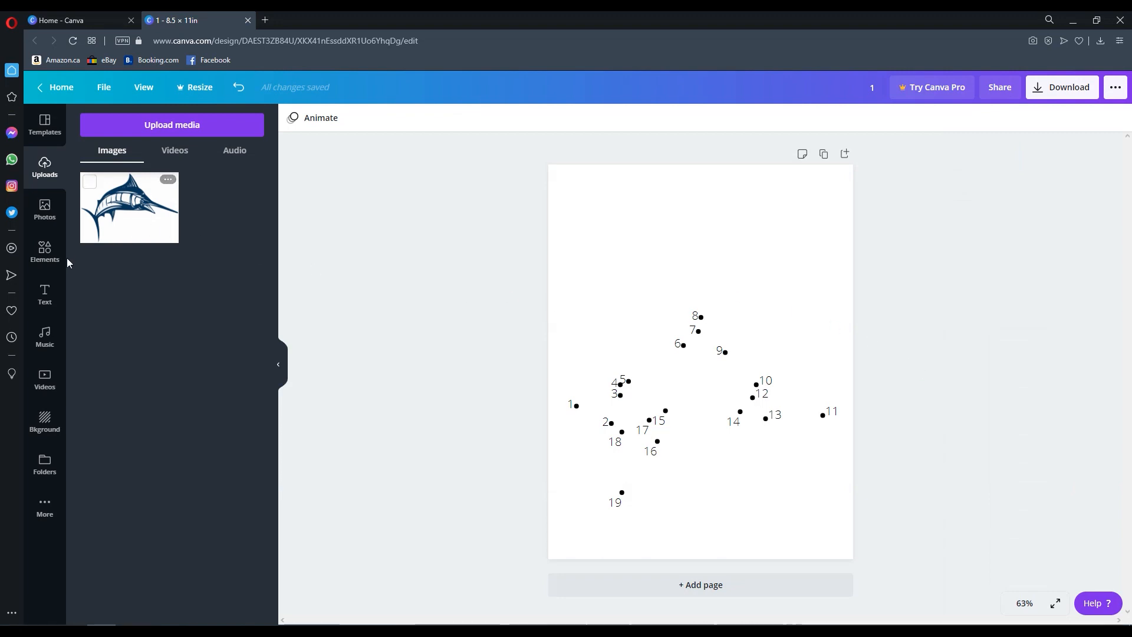
left_click(45, 300)
left_click(161, 250)
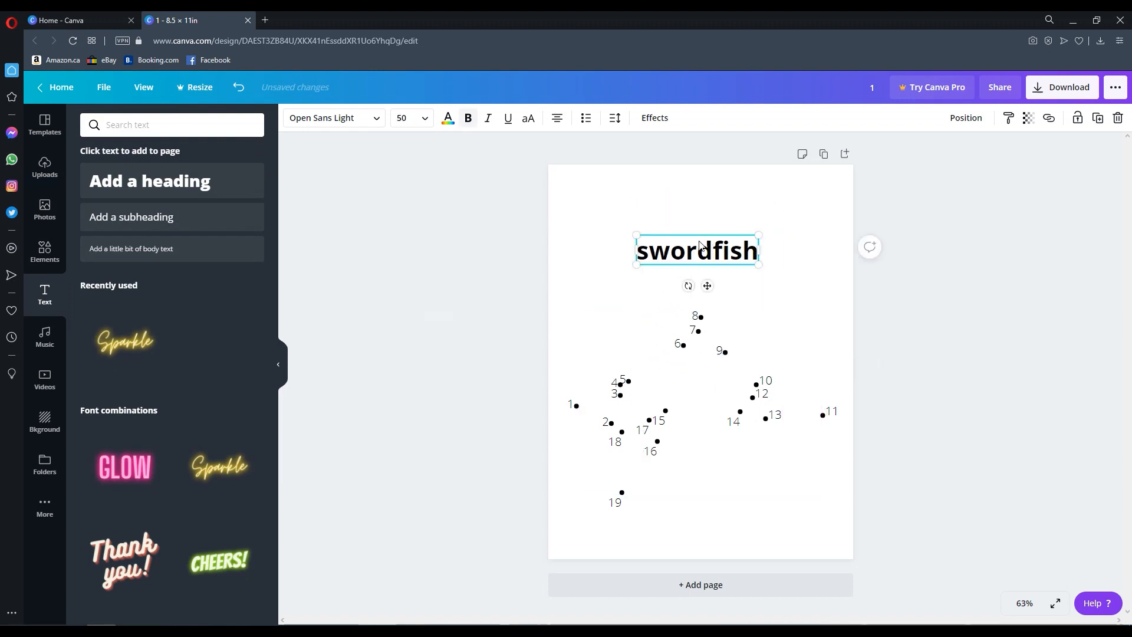
left_click_drag(652, 251, 634, 251)
type("S")
left_click(935, 209)
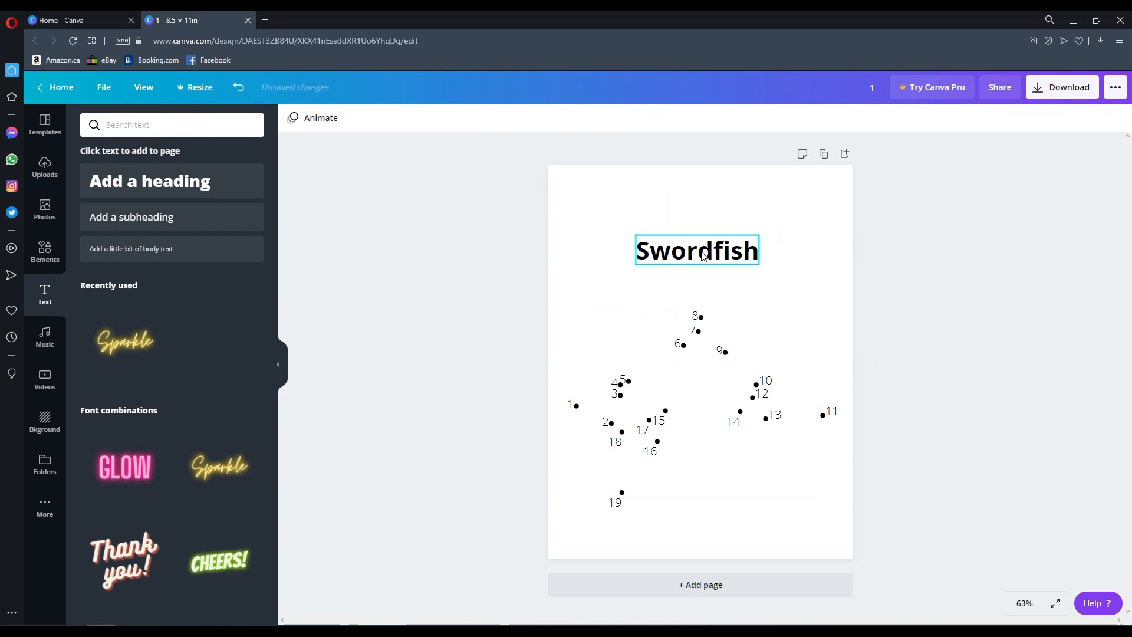
left_click(703, 225)
left_click_drag(702, 240, 700, 216)
double_click(707, 217)
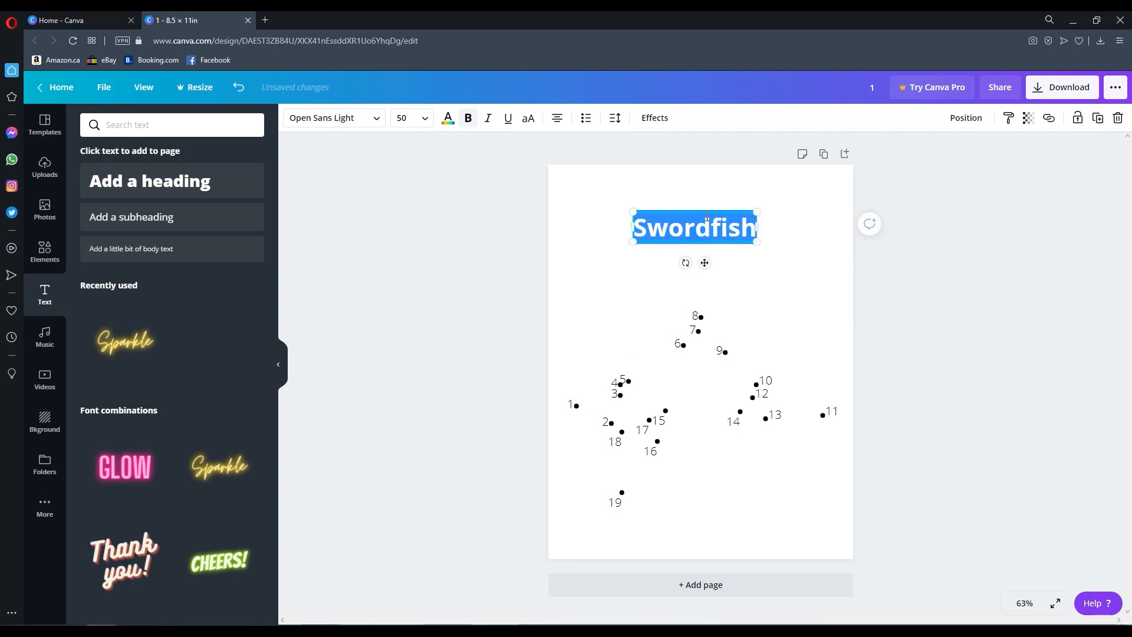
left_click(951, 203)
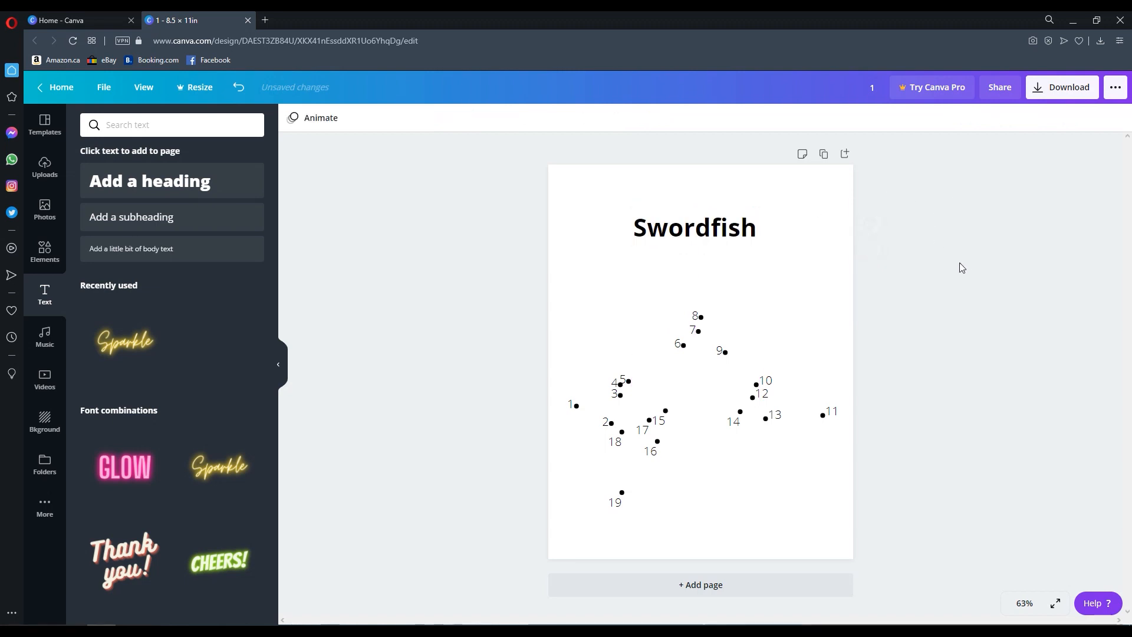